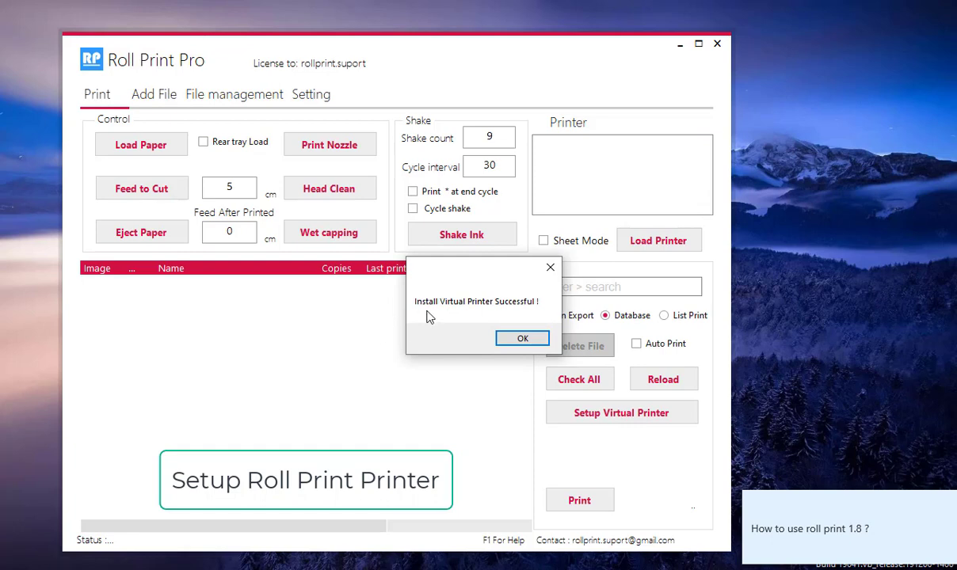
Dismiss the virtual printer setup message, then add the EPSON L800 Series and EPSON L1800 Series to the print list and save
{"action": "left_click", "coordinate": [522, 339]}
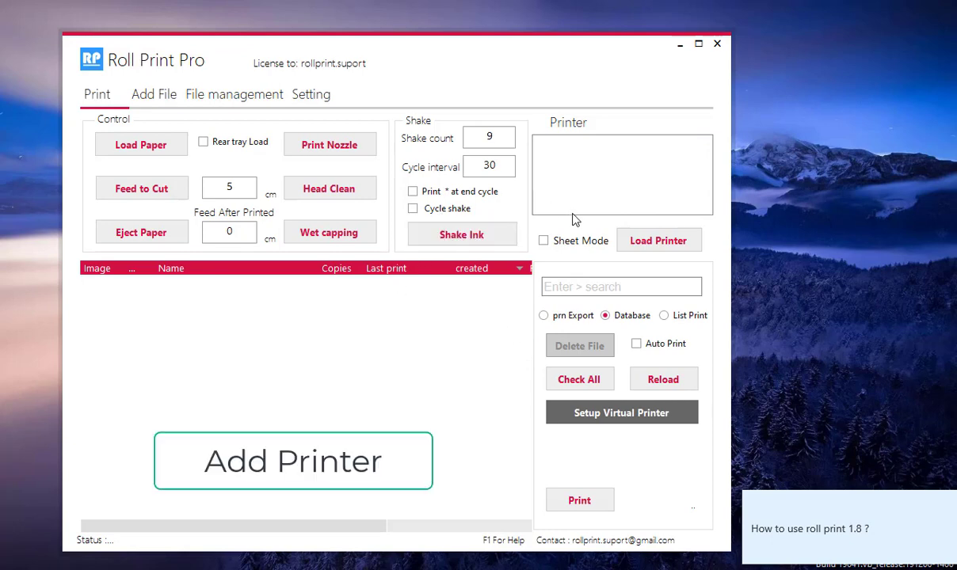
{"action": "left_click", "coordinate": [640, 241]}
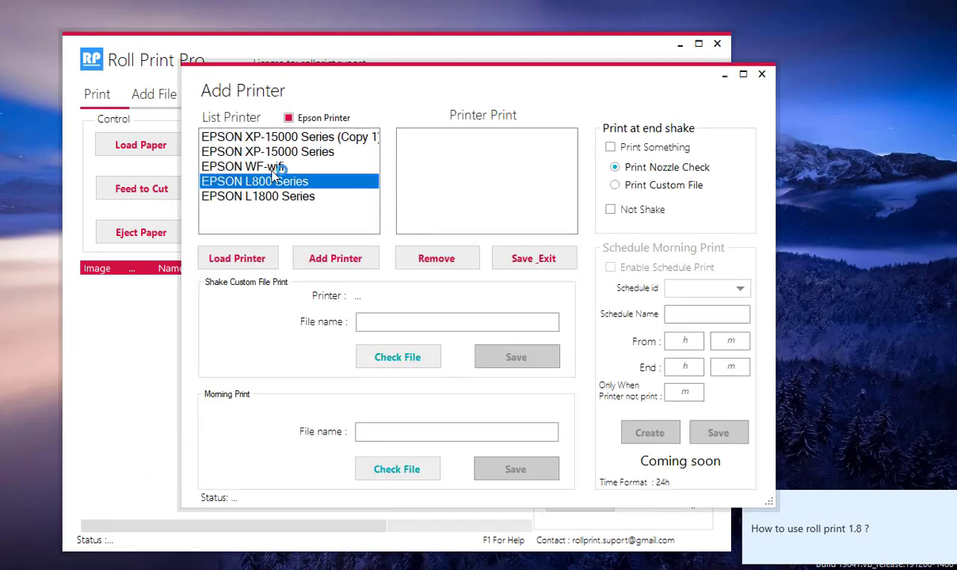
{"action": "left_click", "coordinate": [277, 167]}
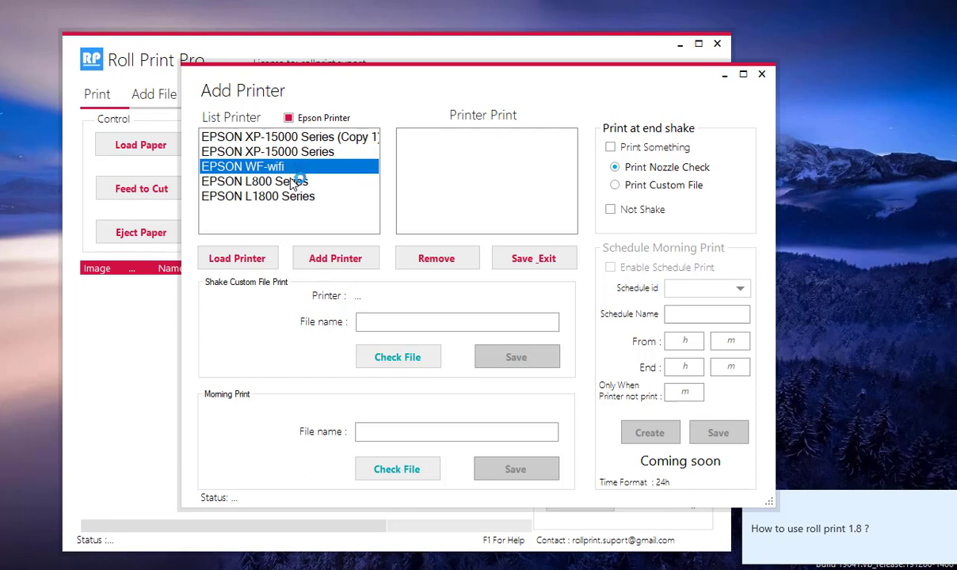
{"action": "left_click", "coordinate": [292, 181]}
{"action": "left_click", "coordinate": [296, 166]}
{"action": "left_click", "coordinate": [302, 183]}
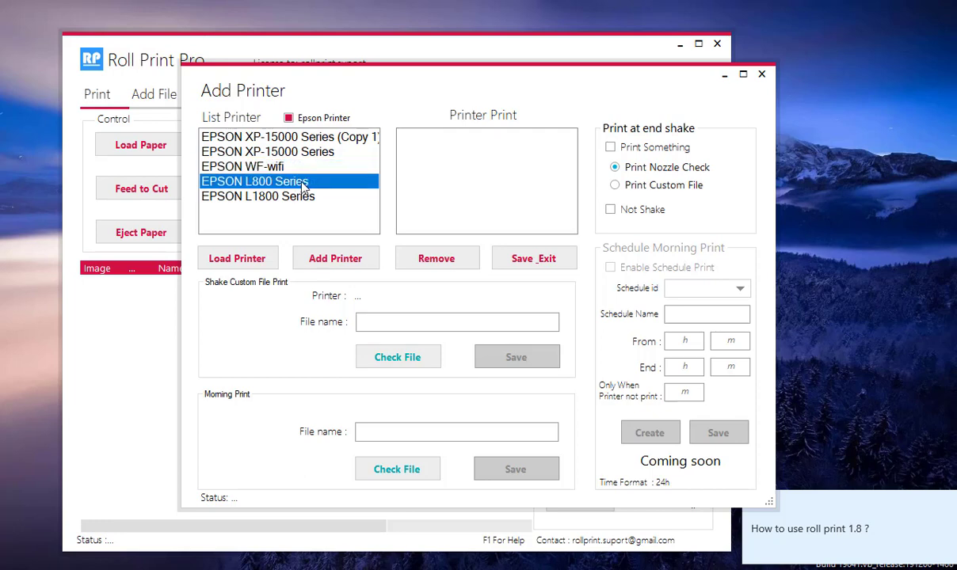
{"action": "double_click", "coordinate": [302, 186]}
{"action": "left_click", "coordinate": [301, 197]}
{"action": "double_click", "coordinate": [301, 198]}
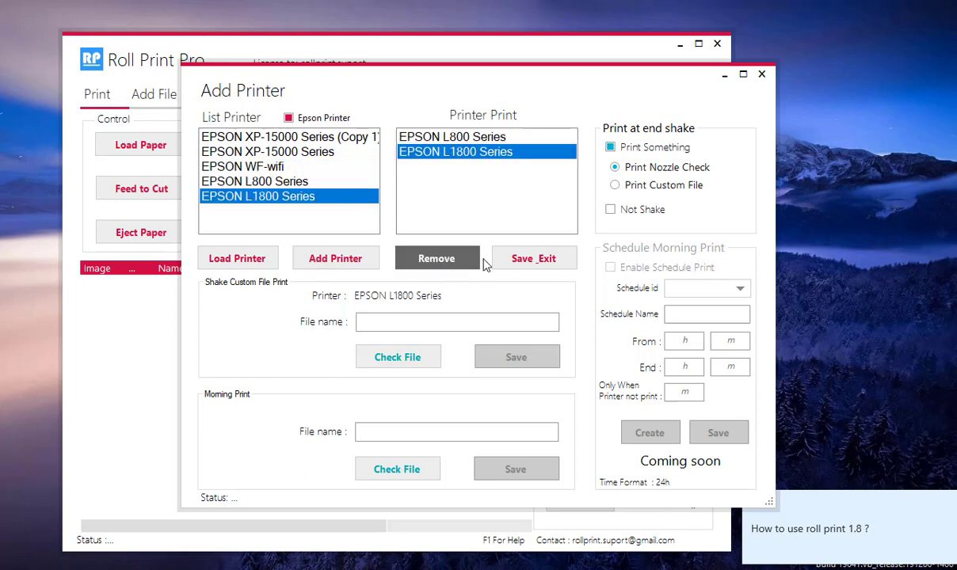
{"action": "left_click", "coordinate": [539, 255]}
Select the EPSON L800 Series as the active printer
{"action": "left_click", "coordinate": [567, 144]}
{"action": "left_click", "coordinate": [599, 162]}
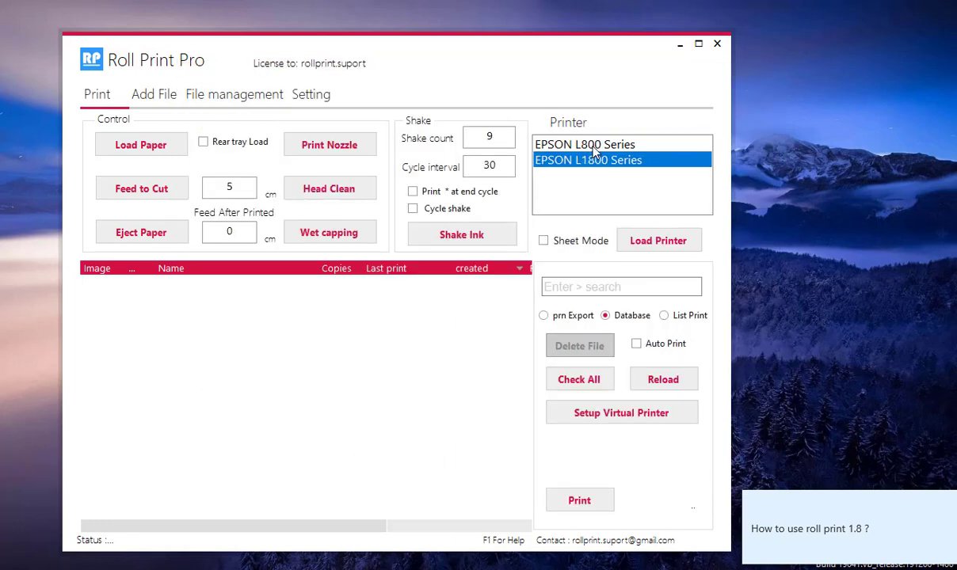
{"action": "left_click", "coordinate": [594, 149]}
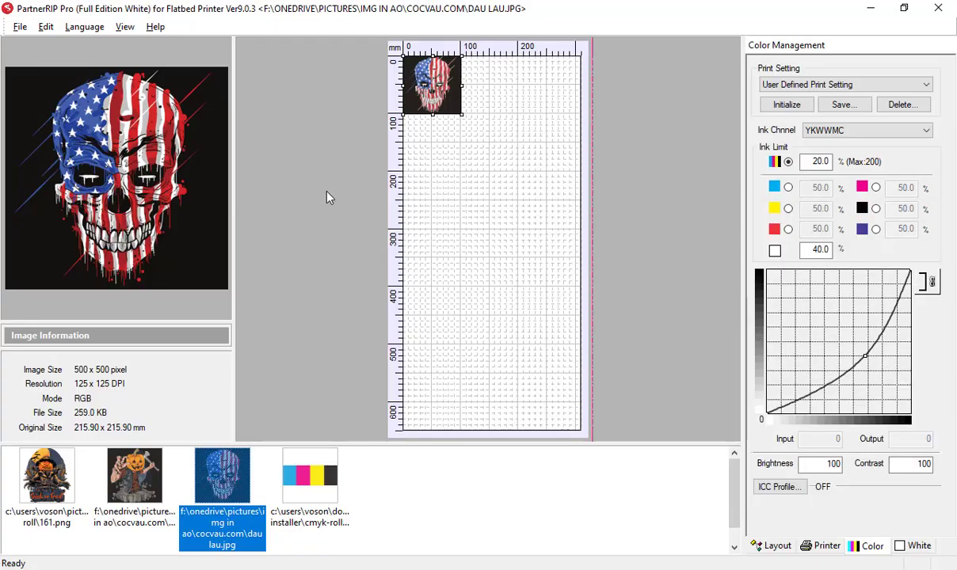
In PartnerRIP, set the flag skull image's printer port to C:\Roll File Library\tmpRoll\default.prn <Roll Print>
{"action": "left_click", "coordinate": [822, 547]}
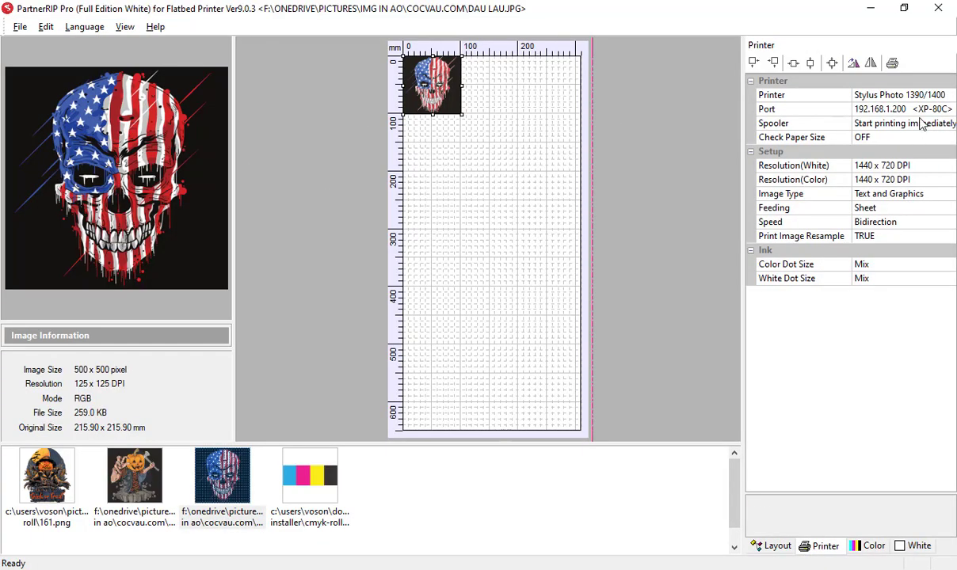
{"action": "left_click", "coordinate": [871, 109]}
{"action": "left_click", "coordinate": [949, 109]}
{"action": "left_click", "coordinate": [844, 176]}
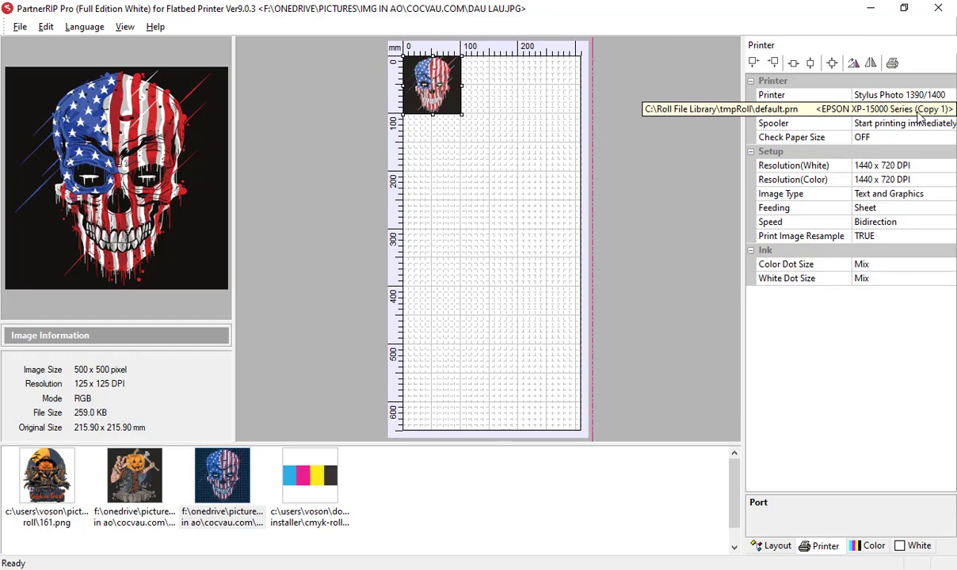
{"action": "left_click", "coordinate": [949, 110]}
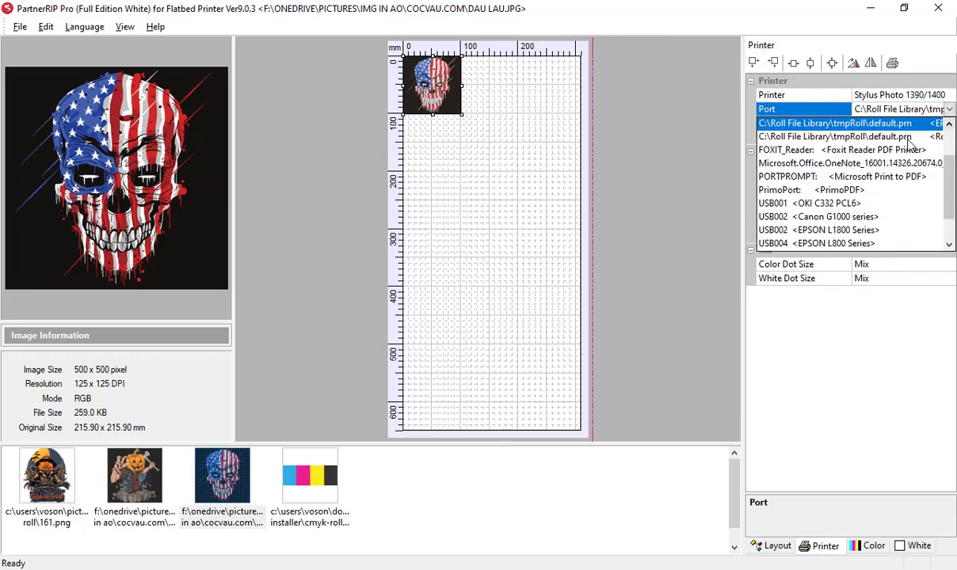
{"action": "left_click", "coordinate": [856, 136]}
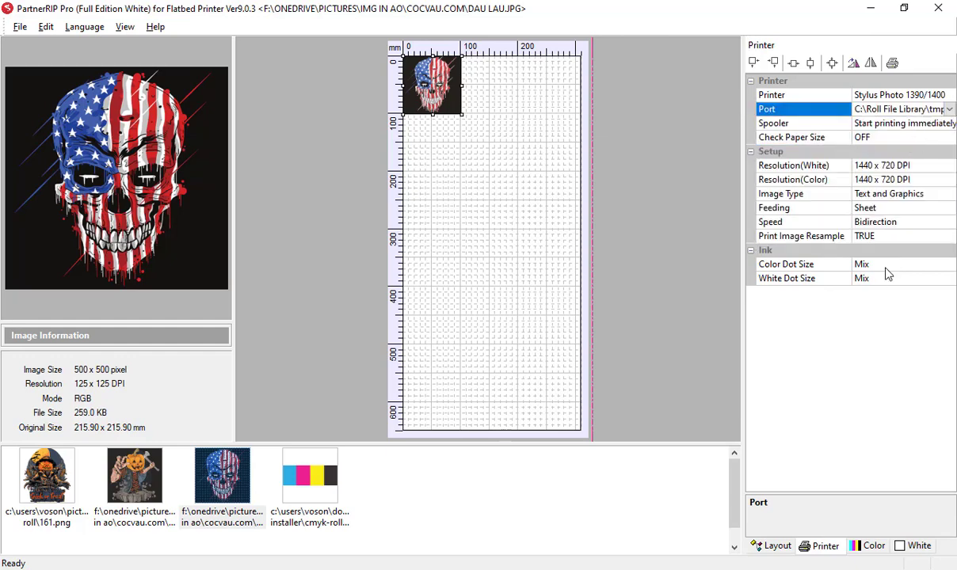
Select the pumpkin-head zombie image and set its port to C:\Roll File Library\tmpRoll\default.prn <Roll Print>
{"action": "left_click", "coordinate": [153, 463]}
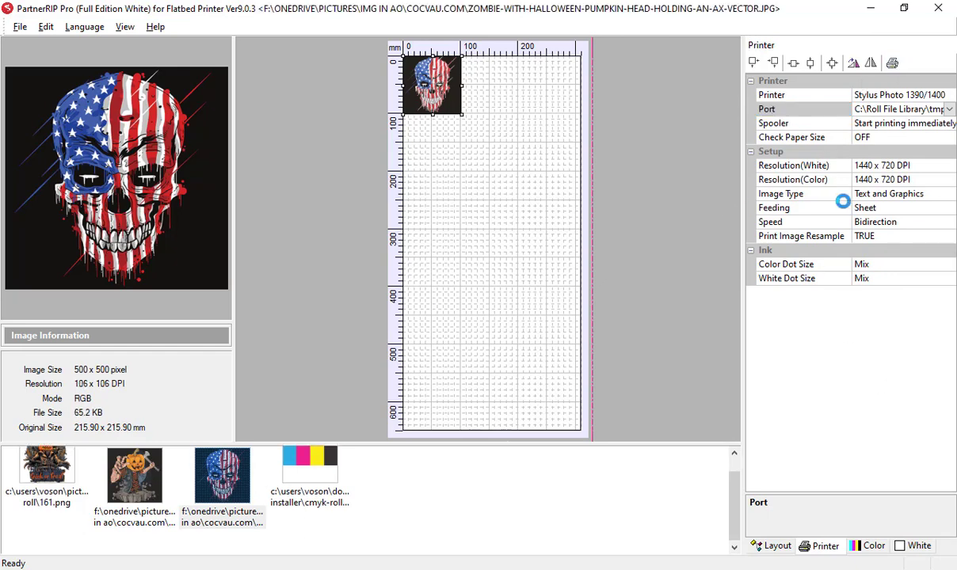
{"action": "left_click", "coordinate": [879, 109]}
{"action": "left_click", "coordinate": [824, 191]}
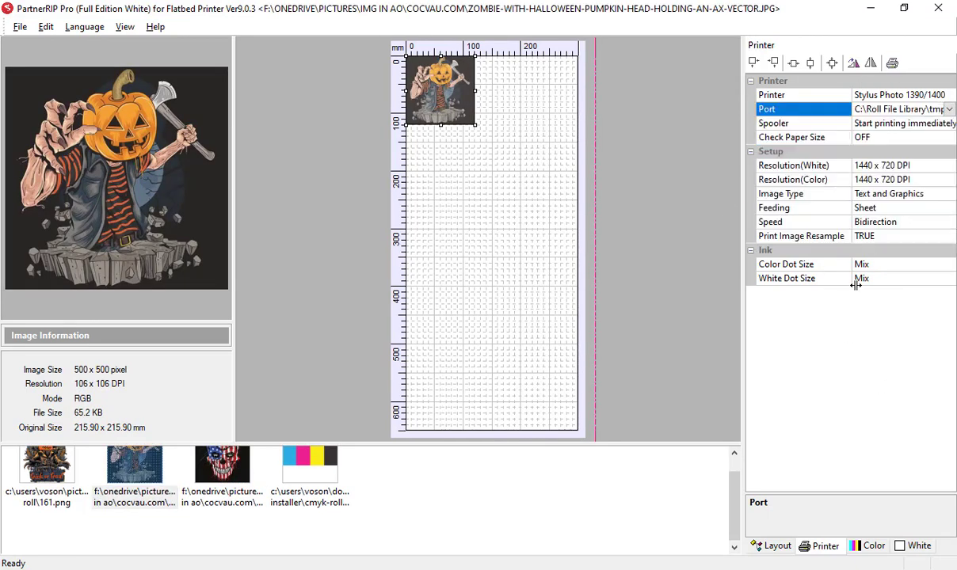
Print the pumpkin-head image to the Roll Print port and reload the prn Export list in Roll Print Pro
{"action": "left_click", "coordinate": [892, 63]}
{"action": "left_click", "coordinate": [600, 444]}
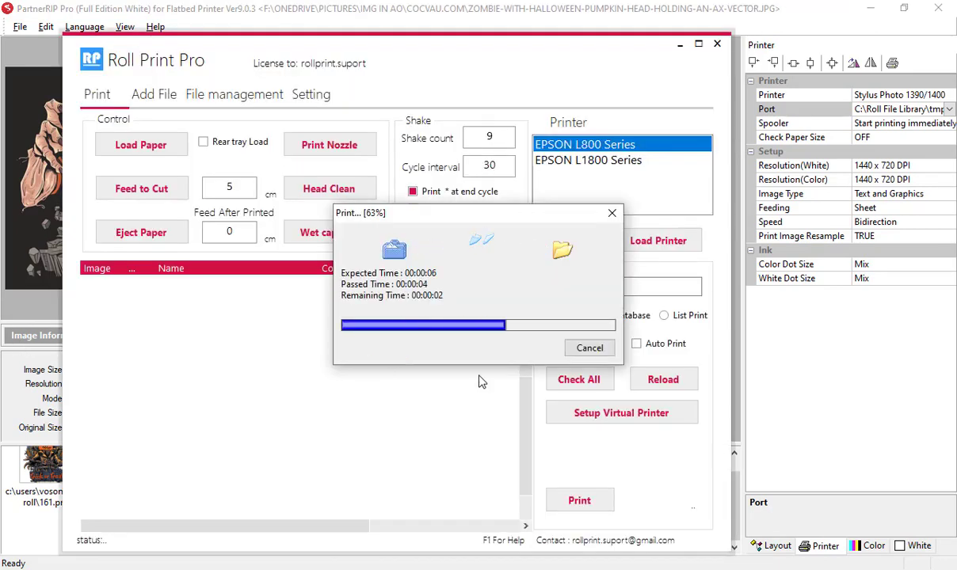
{"action": "left_click", "coordinate": [652, 387]}
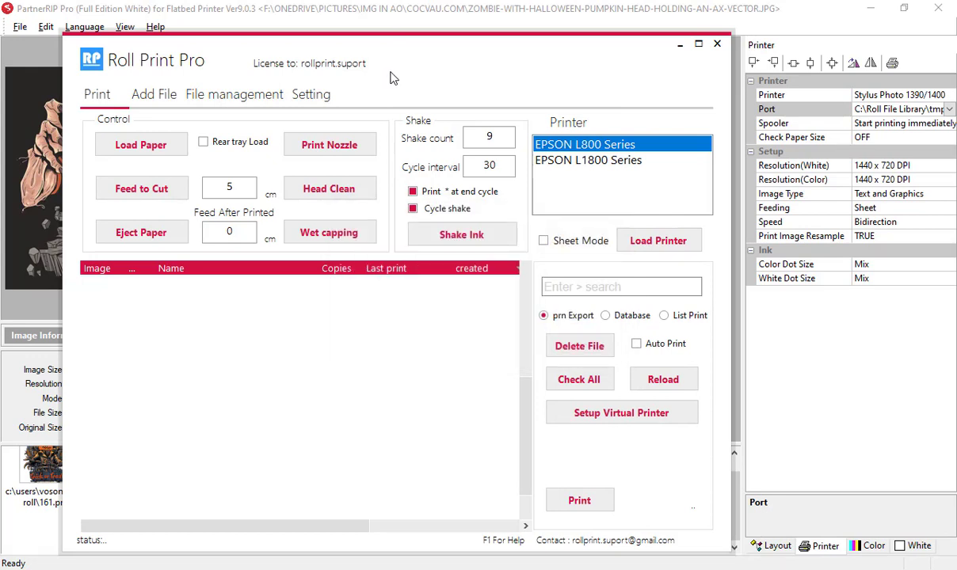
{"action": "left_click", "coordinate": [663, 379]}
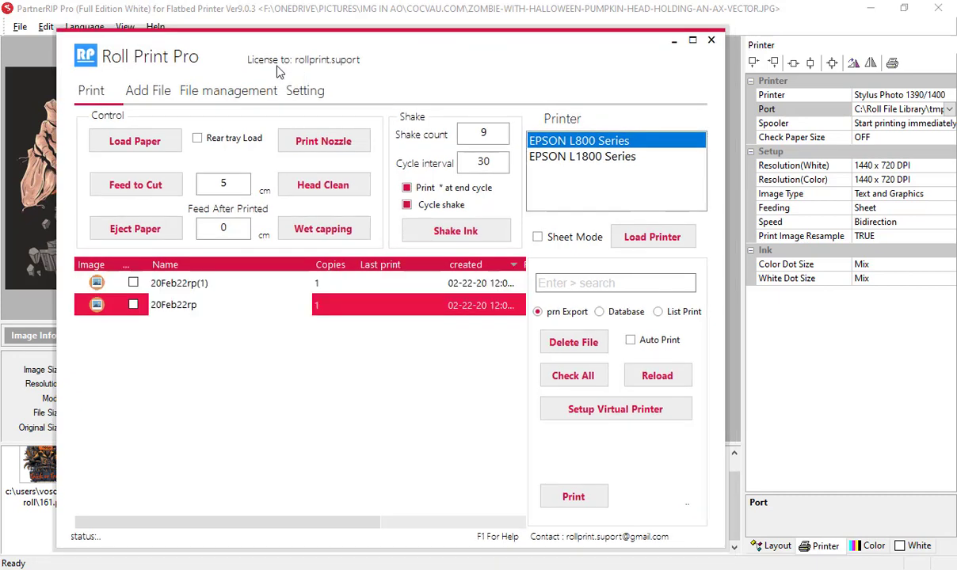
Rename the exported file 20Feb22rp(1) as "rename"
{"action": "left_click", "coordinate": [187, 305]}
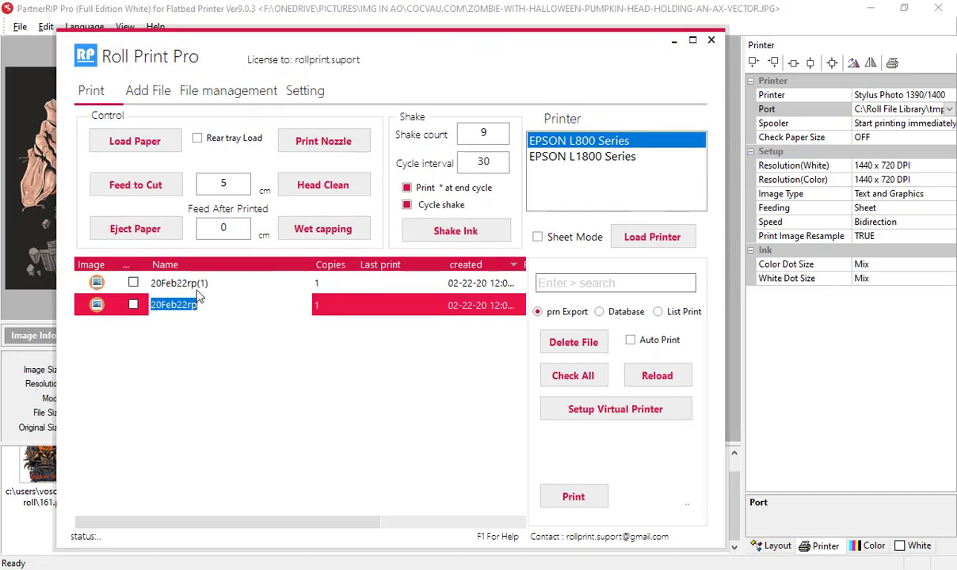
{"action": "left_click", "coordinate": [198, 285]}
{"action": "left_click", "coordinate": [196, 286]}
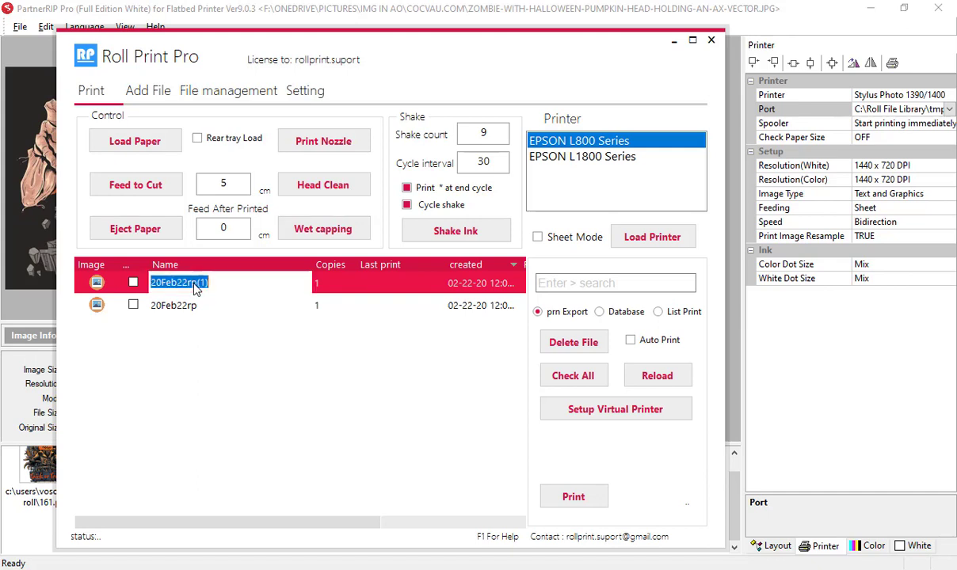
{"action": "type", "text": "rename"}
{"action": "key", "text": "Return"}
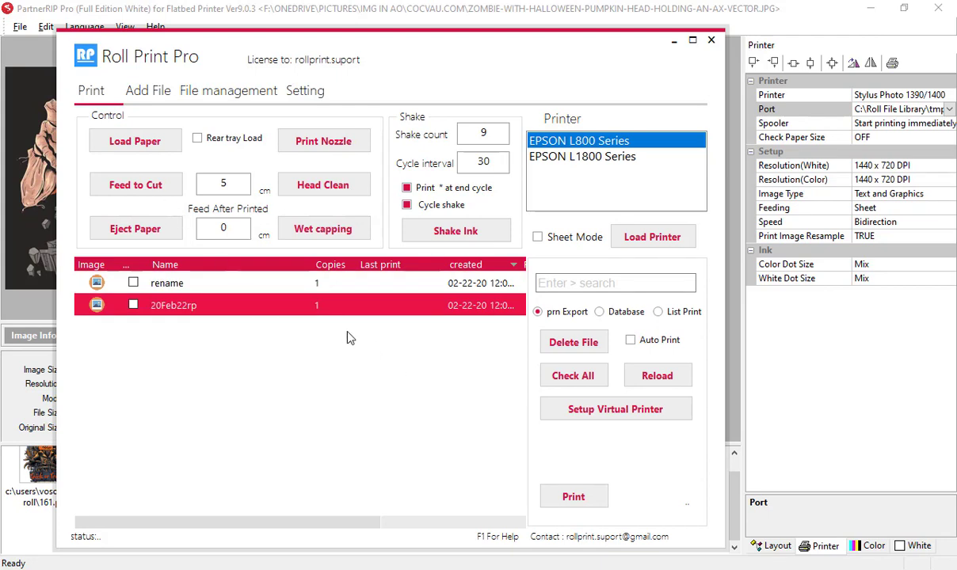
Set the number of copies for the file "rename" to 2
{"action": "left_click", "coordinate": [319, 286]}
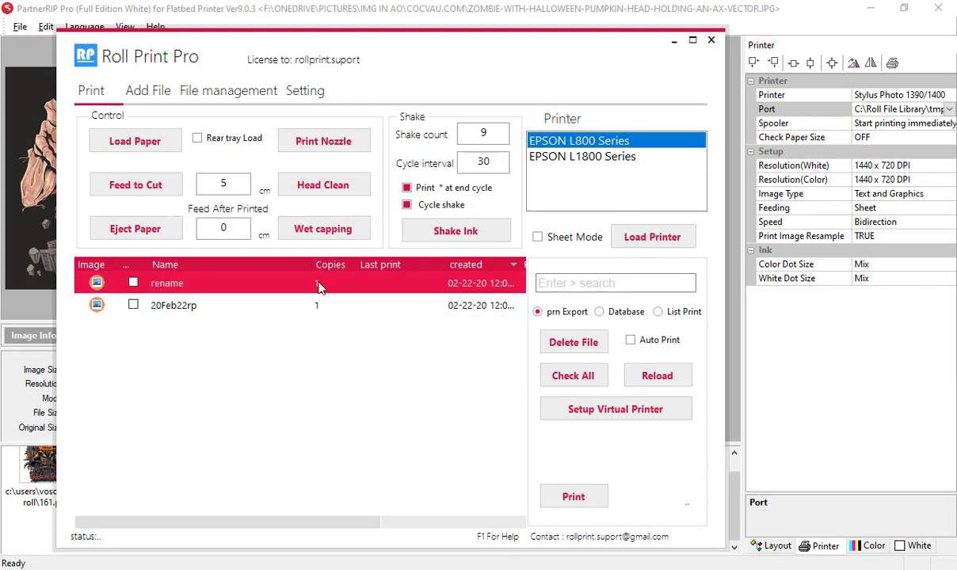
{"action": "left_click", "coordinate": [319, 285]}
{"action": "type", "text": "2"}
{"action": "key", "text": "Tab"}
Mark the file "rename" for printing, print it on the EPSON L800 Series, and open the Windows print queue
{"action": "left_click", "coordinate": [133, 283]}
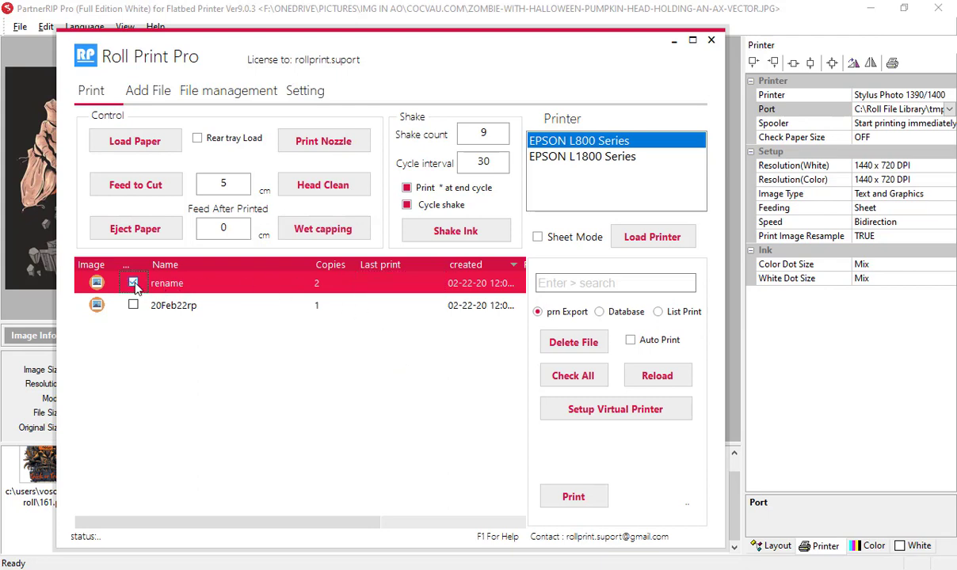
{"action": "left_click", "coordinate": [573, 497]}
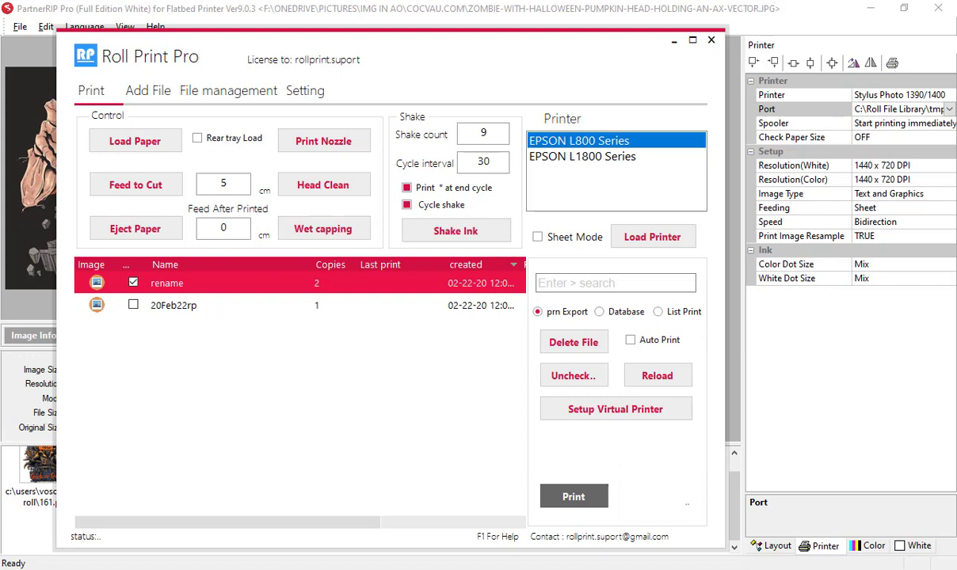
{"action": "left_click", "coordinate": [59, 566]}
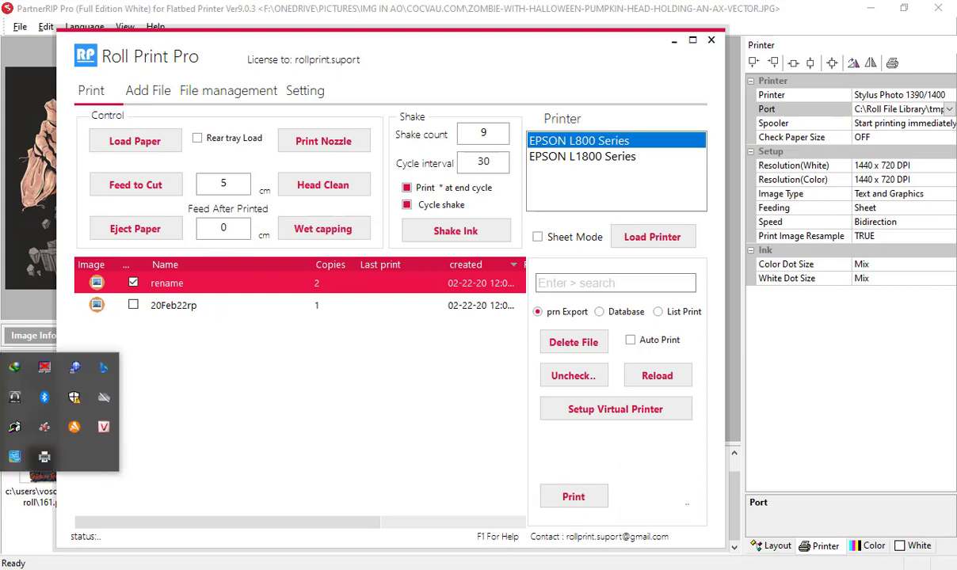
{"action": "double_click", "coordinate": [45, 459]}
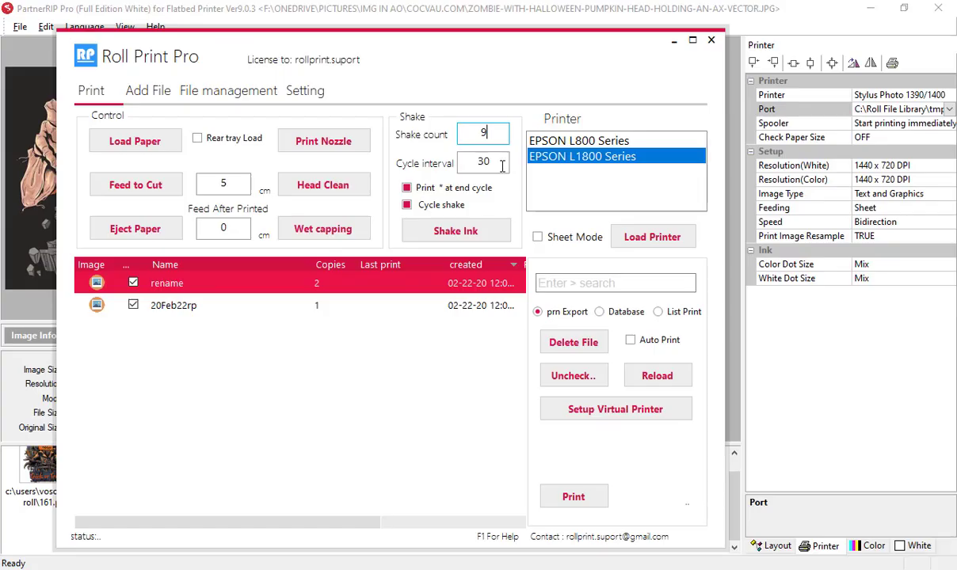
{"action": "left_click", "coordinate": [160, 99]}
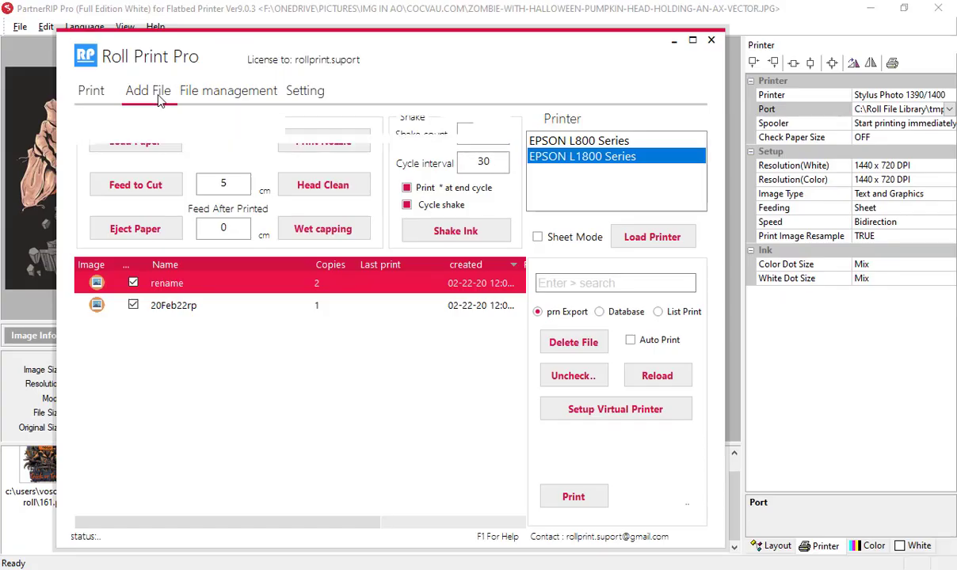
{"action": "left_click", "coordinate": [204, 96]}
{"action": "left_click", "coordinate": [155, 100]}
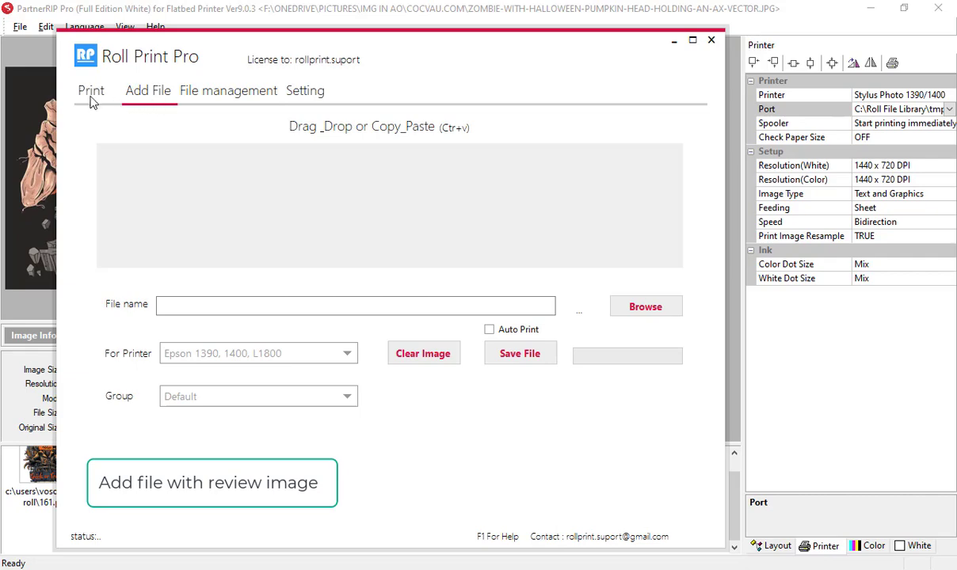
{"action": "left_click", "coordinate": [651, 309]}
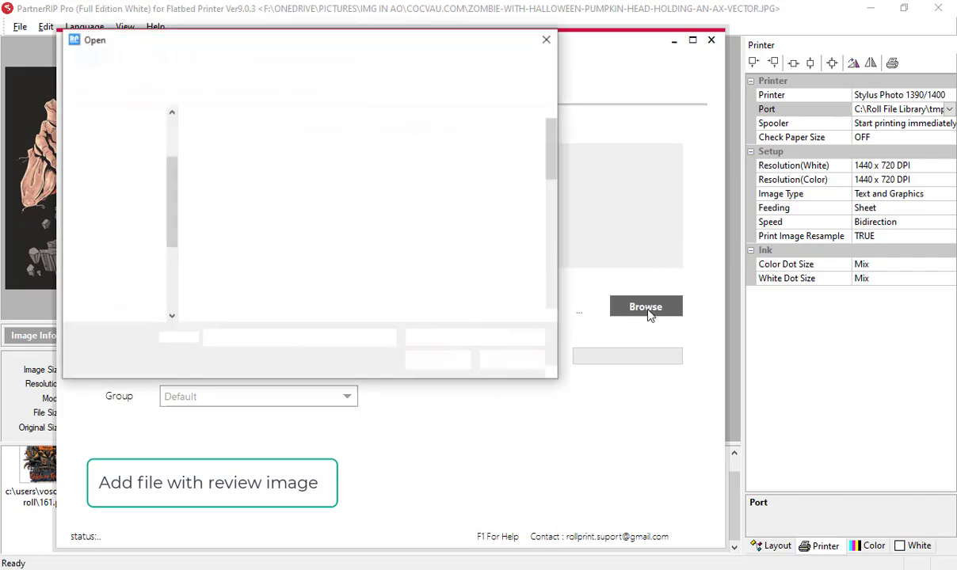
{"action": "left_click", "coordinate": [499, 247]}
{"action": "double_click", "coordinate": [499, 252]}
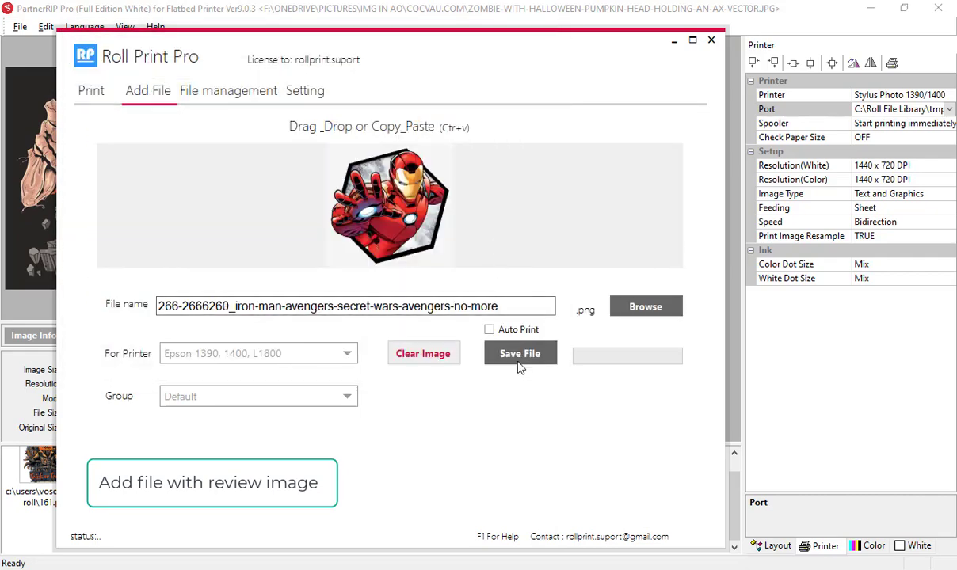
Save the Iron Man file with Auto Print enabled and print the pumpkin-head image from PartnerRIP to the Roll Print port
{"action": "left_click", "coordinate": [488, 329]}
{"action": "left_click", "coordinate": [520, 353]}
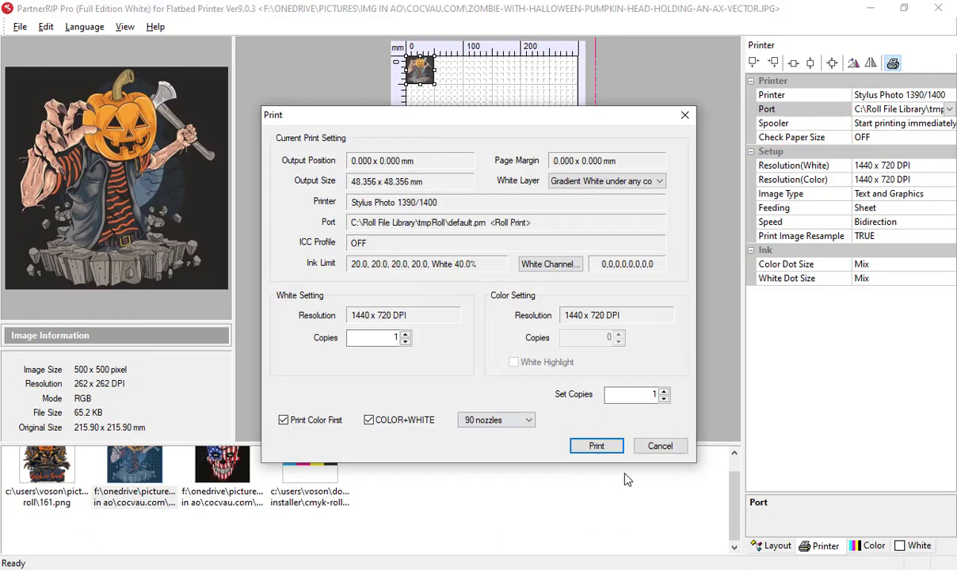
{"action": "left_click", "coordinate": [596, 444]}
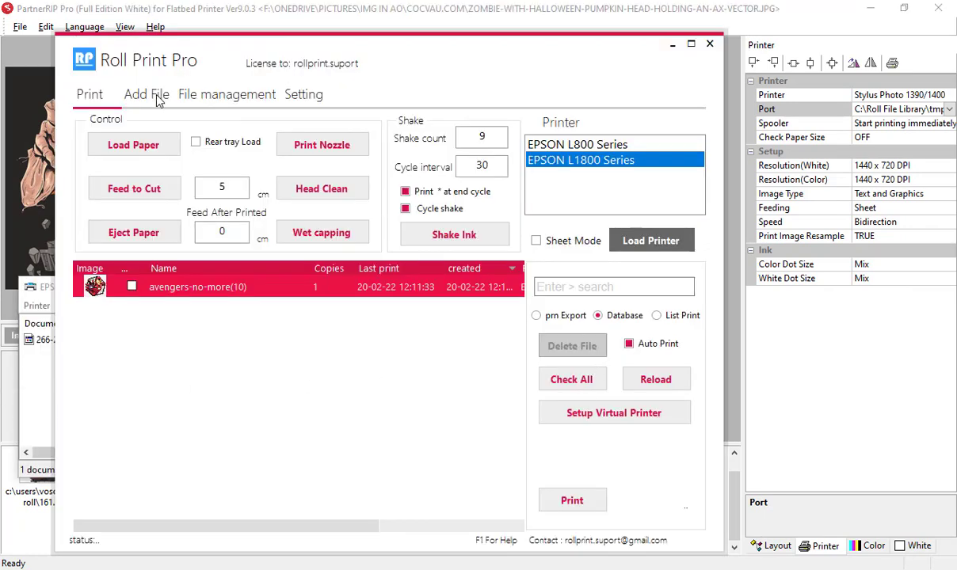
Add another file with Auto Print off, using the Hulk image 4fd718ab2443381cde3da2acf6f813af.png as its preview, and save it
{"action": "left_click", "coordinate": [158, 97]}
{"action": "left_click", "coordinate": [488, 333]}
{"action": "left_click", "coordinate": [625, 311]}
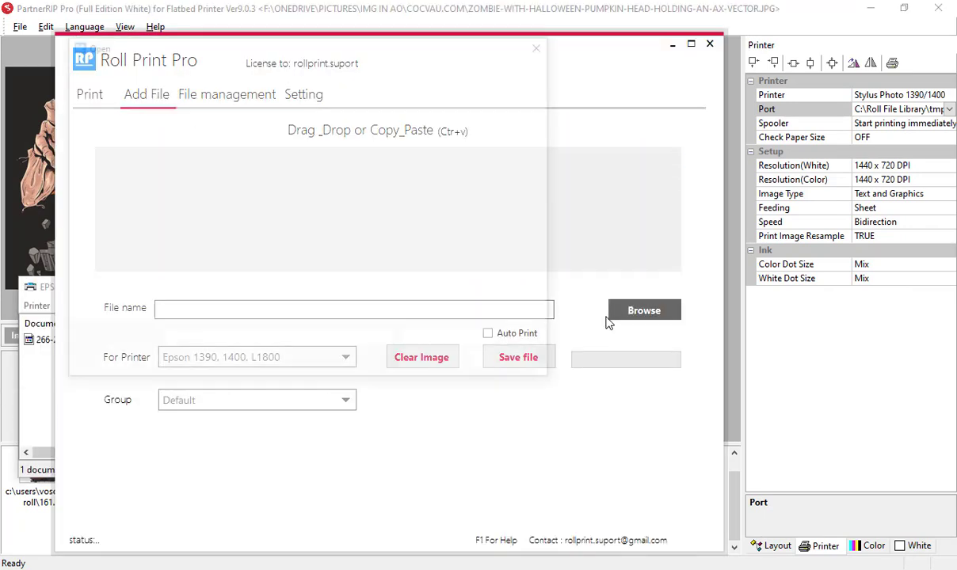
{"action": "double_click", "coordinate": [382, 232]}
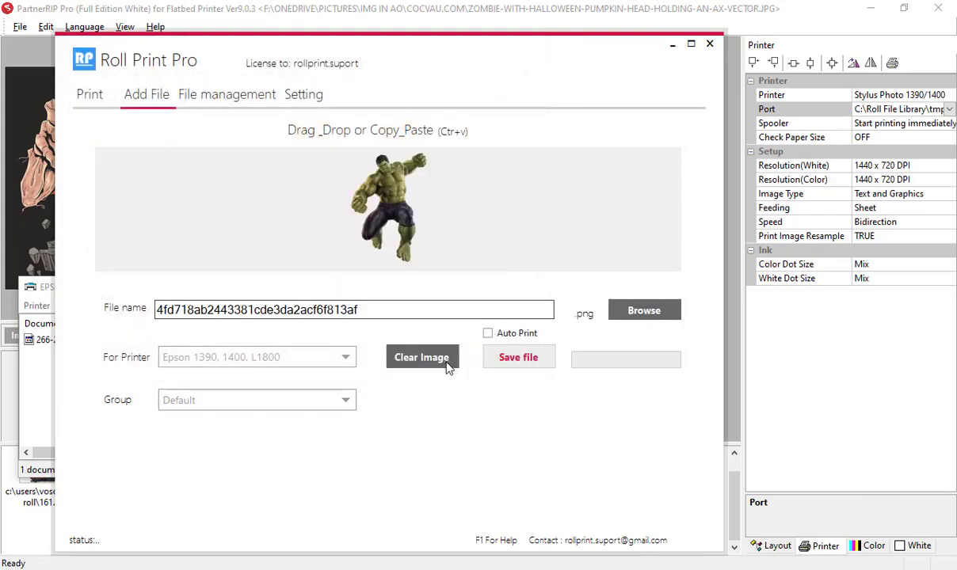
{"action": "left_click", "coordinate": [518, 360]}
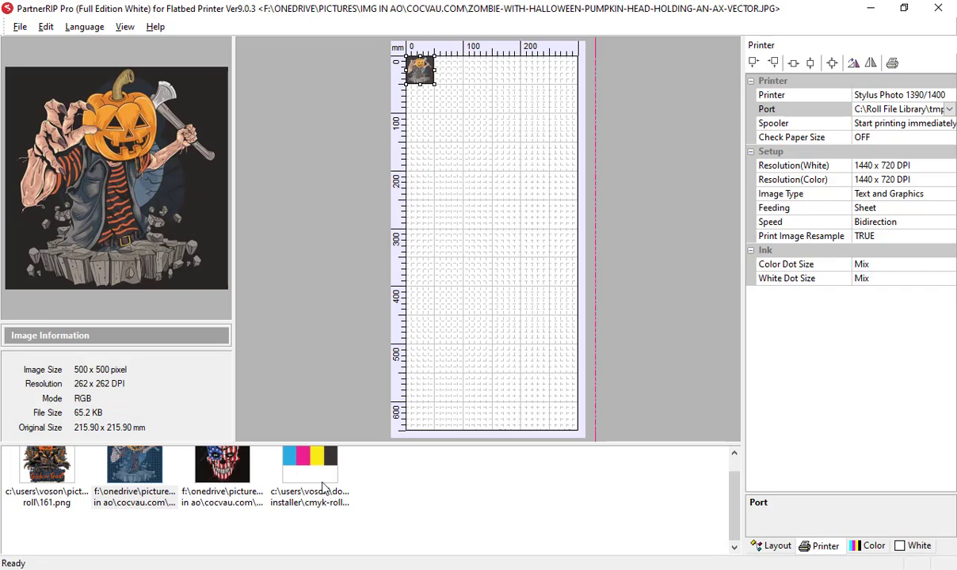
Print the CMYK-ROLLPRINT 100.PNG image from PartnerRIP to the C:\Roll File Library port and minimize the windows covering Roll Print Pro
{"action": "left_click", "coordinate": [309, 467]}
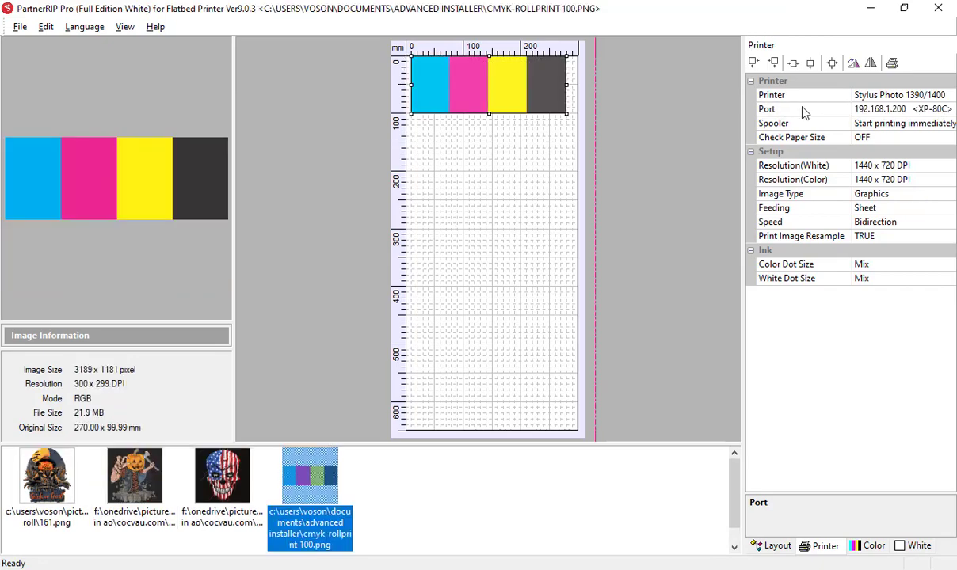
{"action": "left_click", "coordinate": [891, 62]}
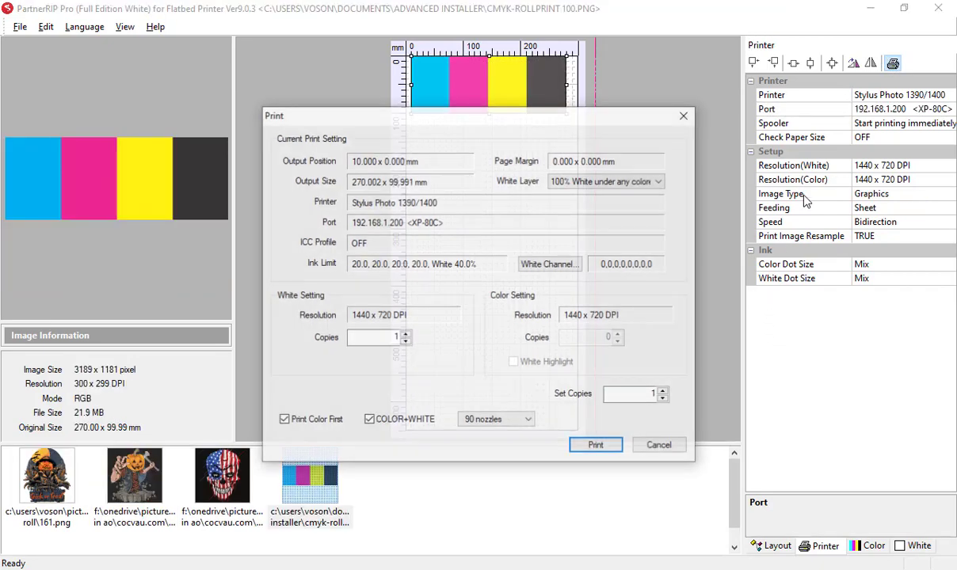
{"action": "left_click", "coordinate": [659, 444]}
{"action": "left_click", "coordinate": [902, 109]}
{"action": "left_click", "coordinate": [879, 183]}
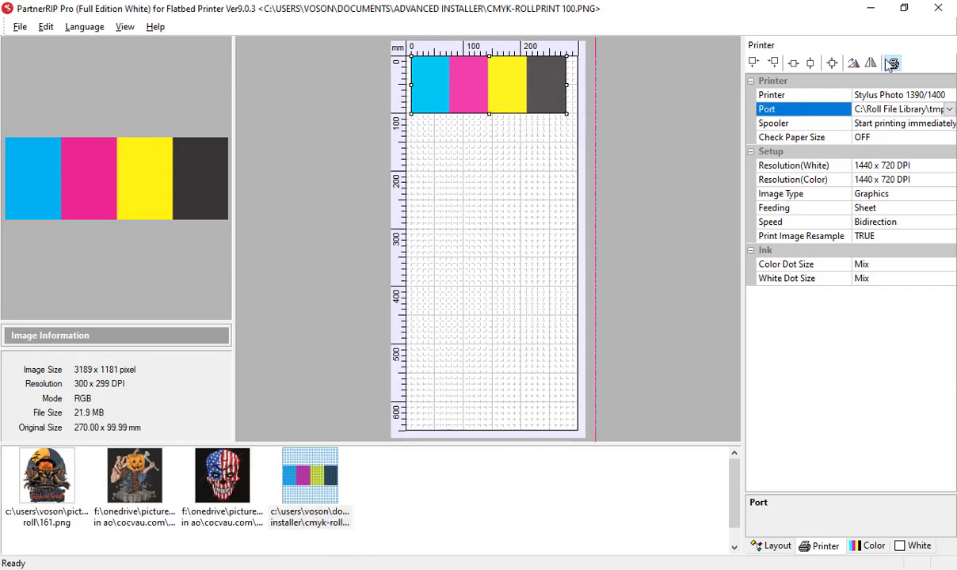
{"action": "left_click", "coordinate": [892, 63]}
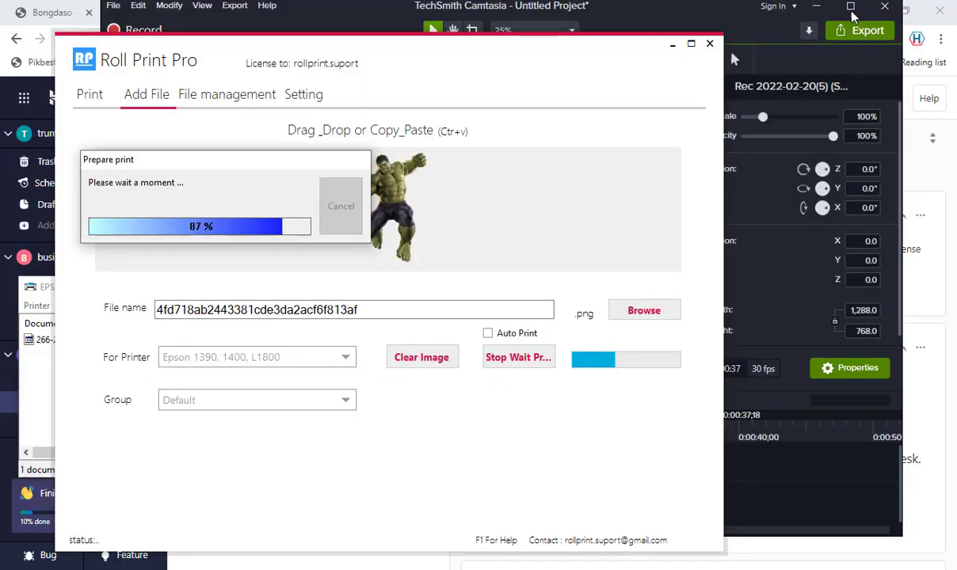
{"action": "left_click", "coordinate": [816, 7]}
{"action": "left_click", "coordinate": [871, 11]}
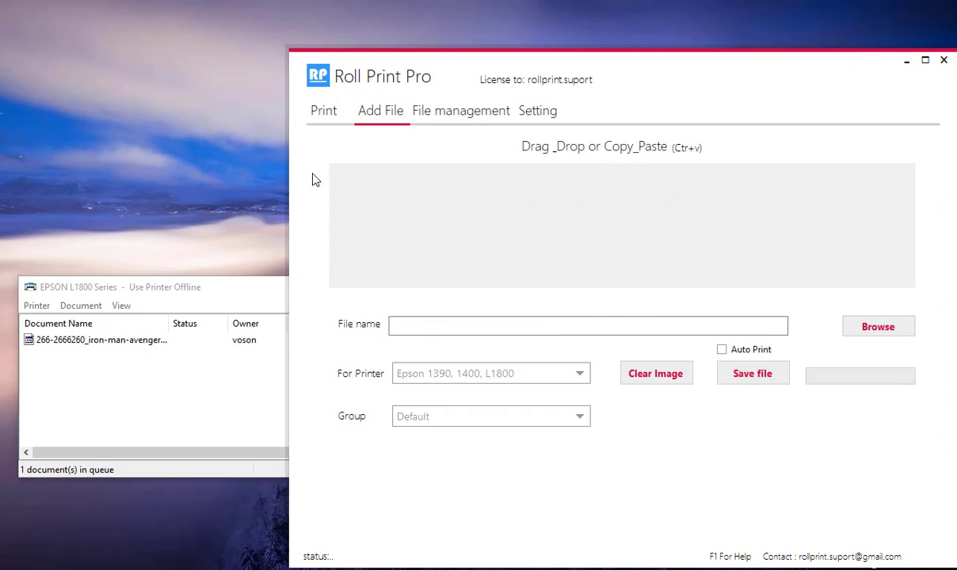
Reload the database print files and rename the newly added Hulk file as "cmyk print"
{"action": "left_click", "coordinate": [325, 115]}
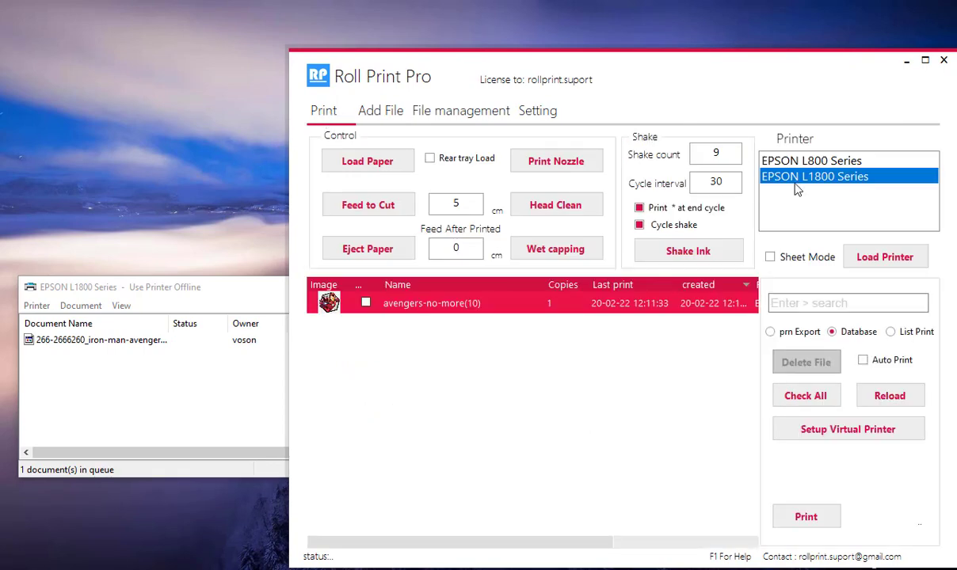
{"action": "left_click", "coordinate": [885, 256]}
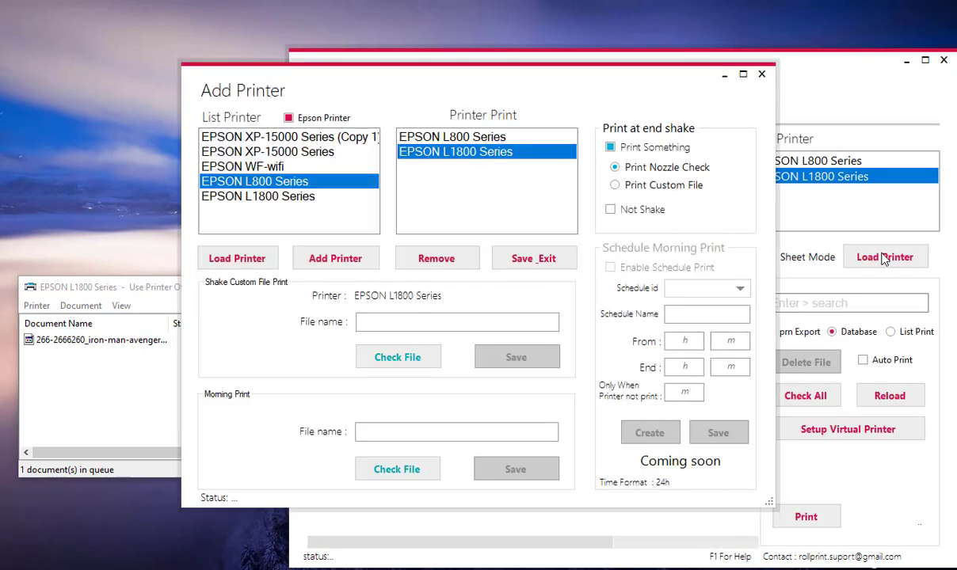
{"action": "left_click", "coordinate": [735, 78]}
{"action": "left_click", "coordinate": [912, 402]}
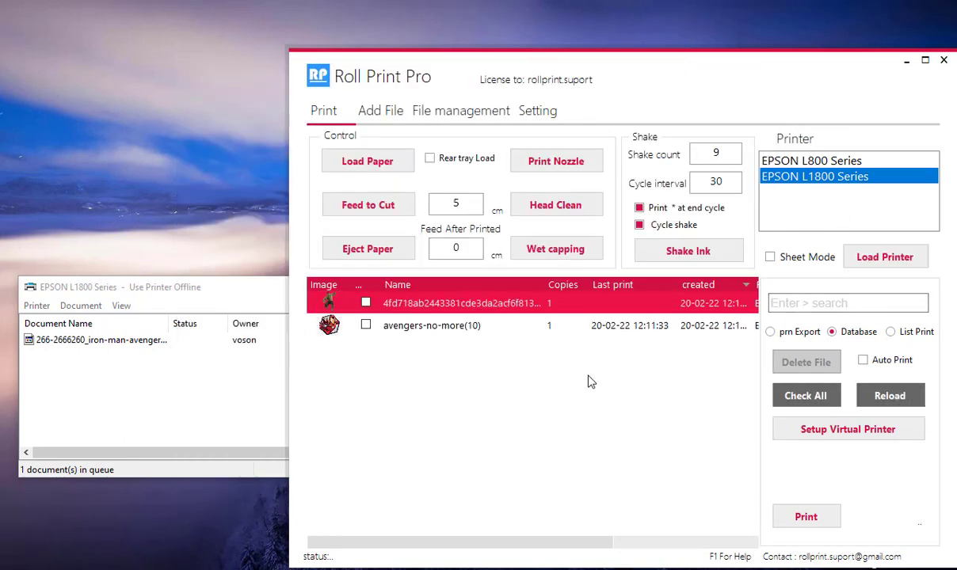
{"action": "left_click", "coordinate": [449, 303]}
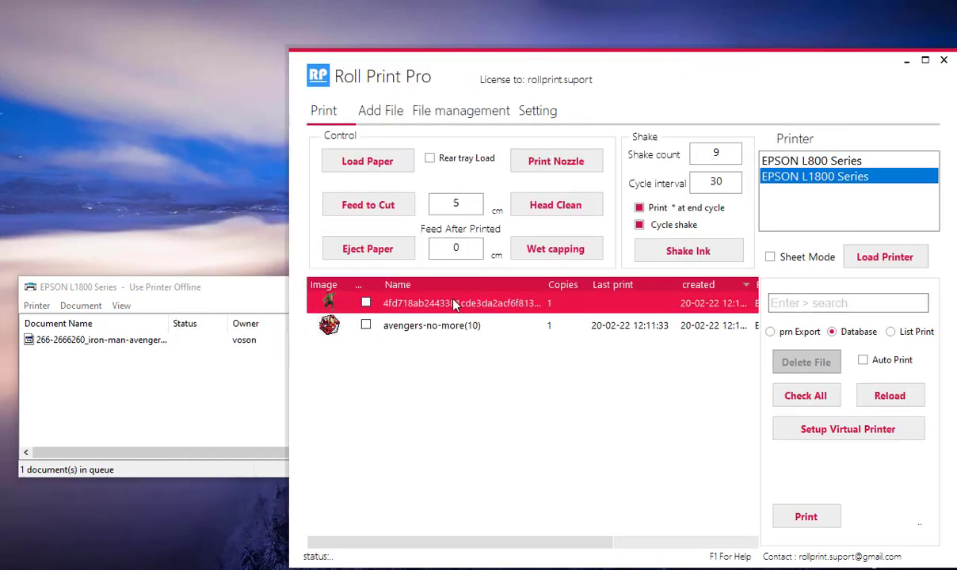
{"action": "type", "text": "cmyk"}
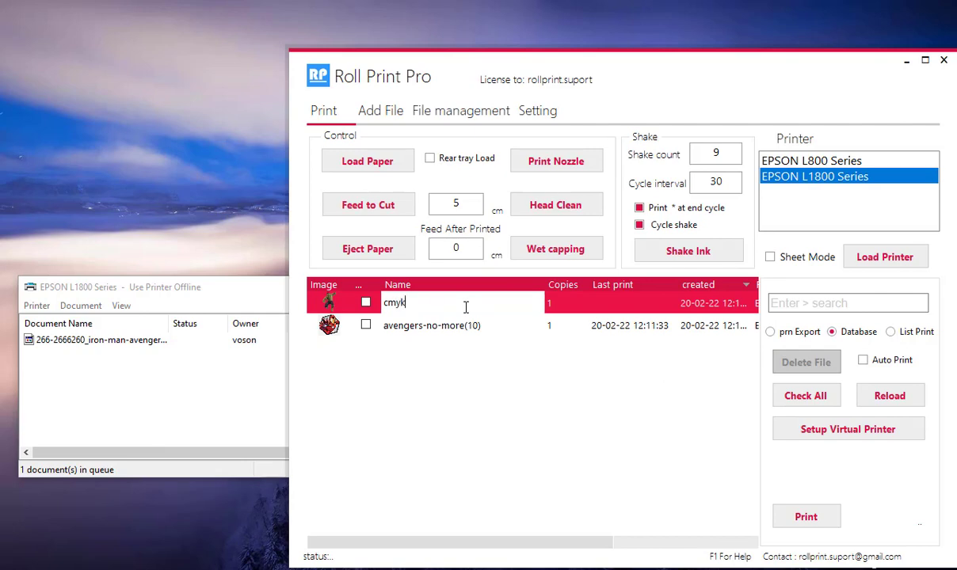
{"action": "type", "text": " print"}
{"action": "key", "text": "Return"}
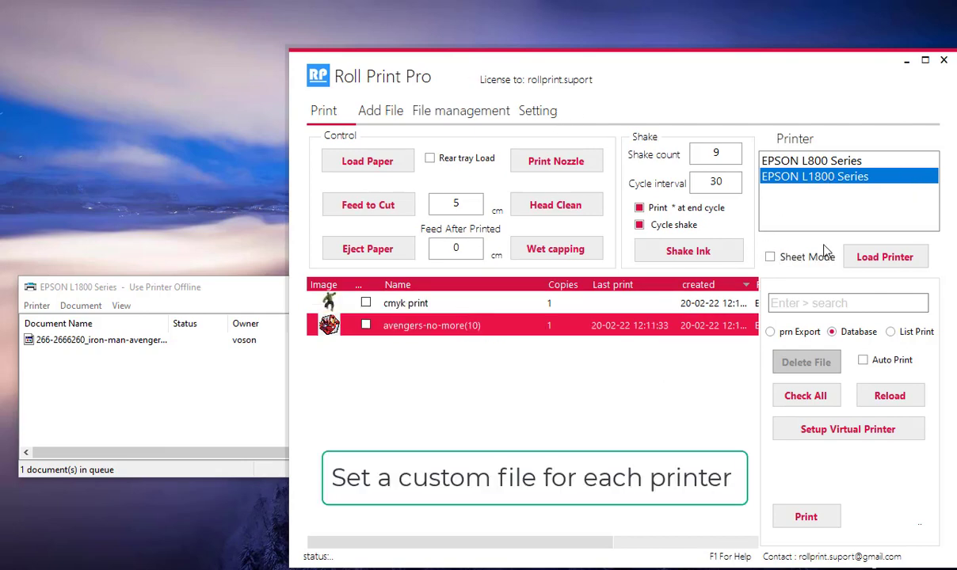
Set "avengers-no-more(10)" as the shake custom print file for the EPSON L1800 Series, check it and save
{"action": "left_click", "coordinate": [863, 260]}
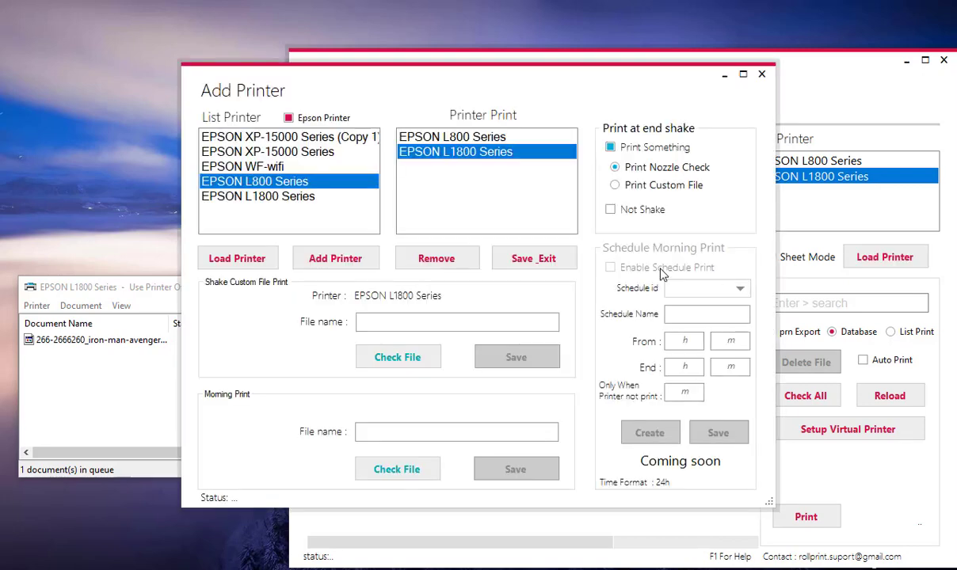
{"action": "left_click", "coordinate": [418, 316]}
{"action": "right_click", "coordinate": [434, 318]}
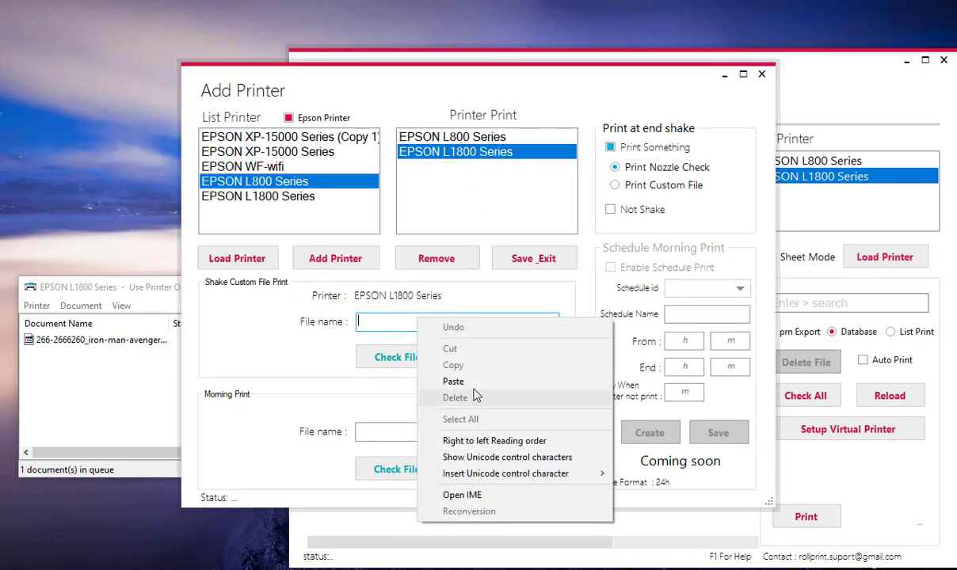
{"action": "left_click", "coordinate": [467, 378]}
{"action": "left_click", "coordinate": [425, 367]}
{"action": "left_click", "coordinate": [505, 366]}
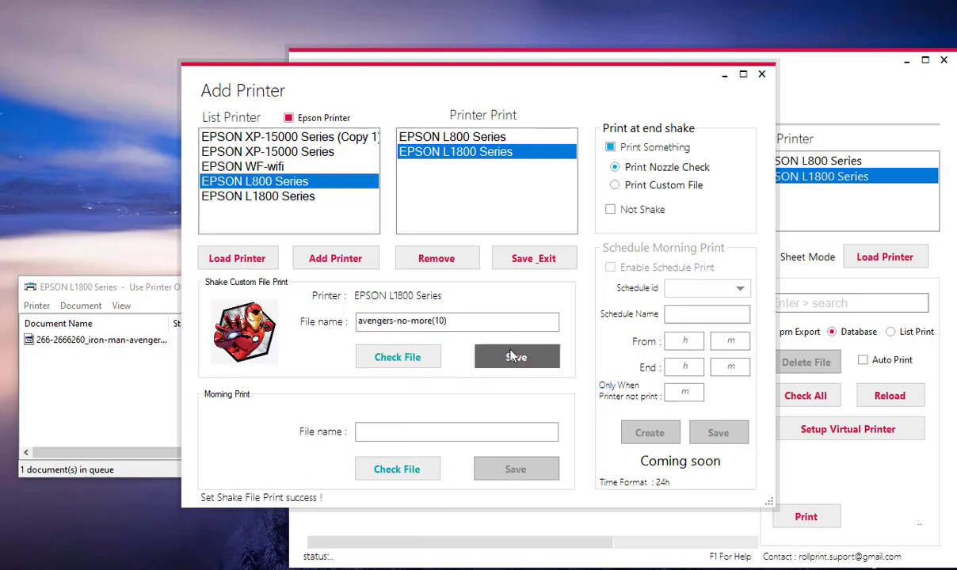
Set "cmyk print" as the shake custom print file for the EPSON L800 Series, check it and save
{"action": "left_click", "coordinate": [467, 138]}
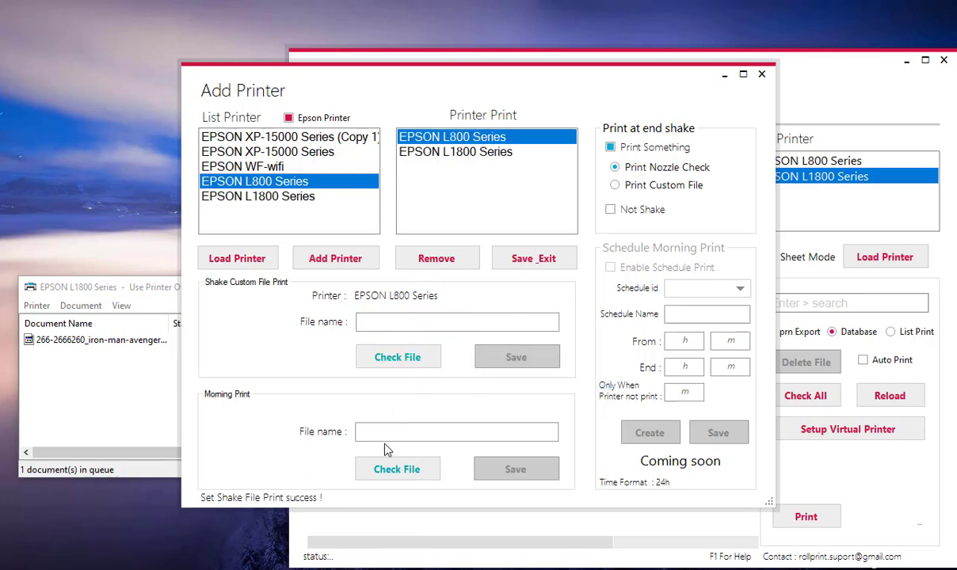
{"action": "right_click", "coordinate": [396, 320]}
{"action": "left_click", "coordinate": [437, 384]}
{"action": "left_click_drag", "start_coordinate": [448, 320], "coordinate": [362, 319]}
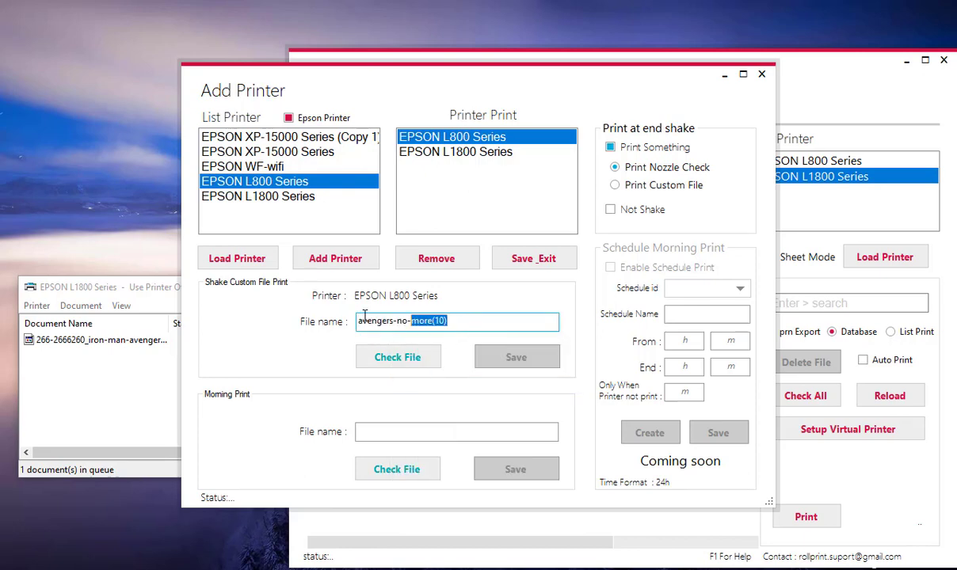
{"action": "type", "text": "cmyk print"}
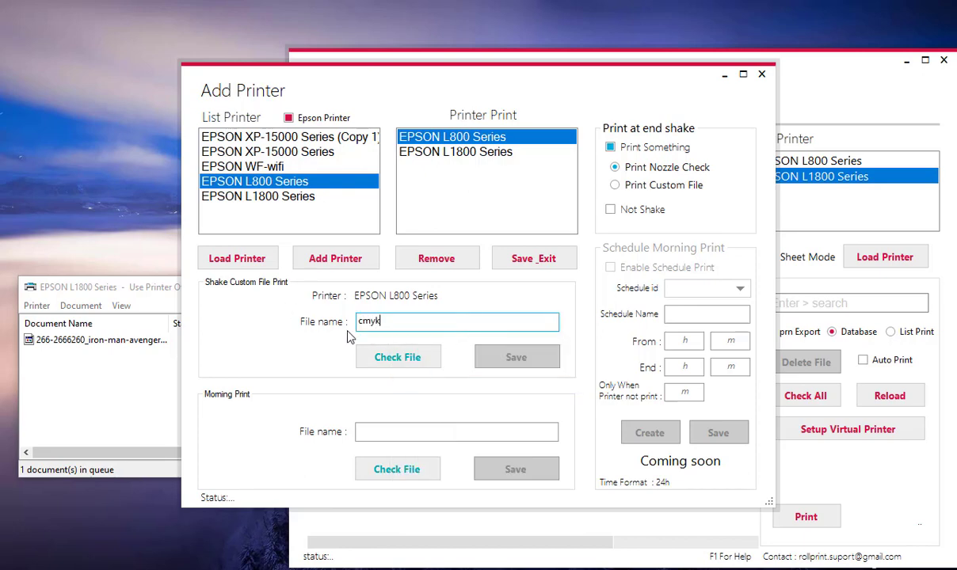
{"action": "left_click", "coordinate": [406, 358]}
{"action": "left_click", "coordinate": [489, 356]}
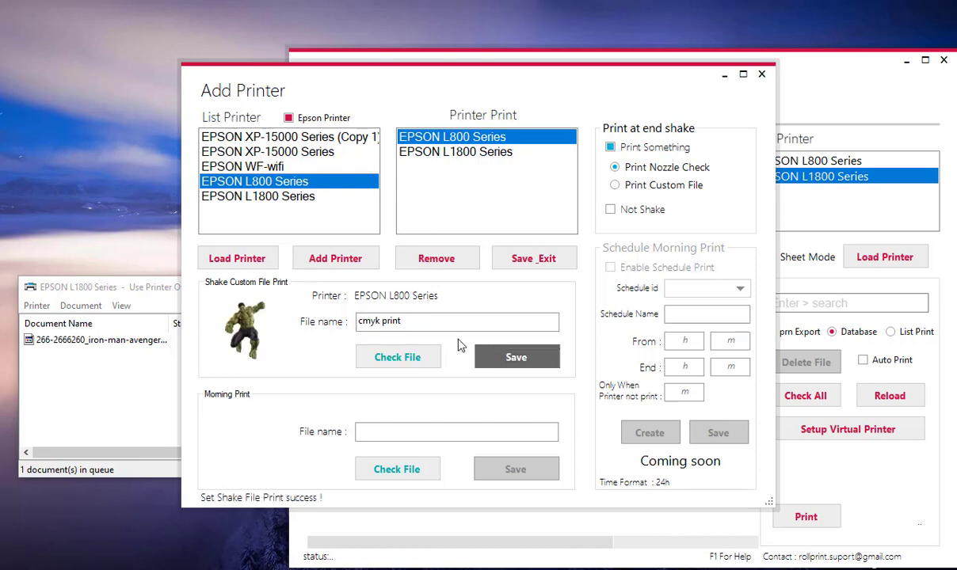
Compare the shake custom files assigned to the EPSON L800 Series and the EPSON L1800 Series
{"action": "left_click", "coordinate": [479, 155]}
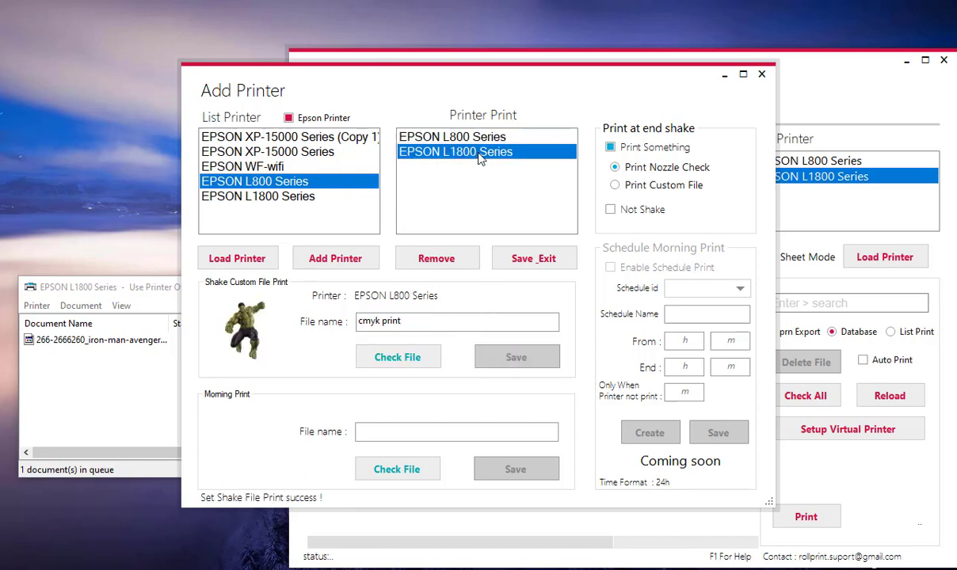
{"action": "left_click", "coordinate": [481, 143]}
{"action": "left_click", "coordinate": [481, 152]}
{"action": "left_click", "coordinate": [481, 143]}
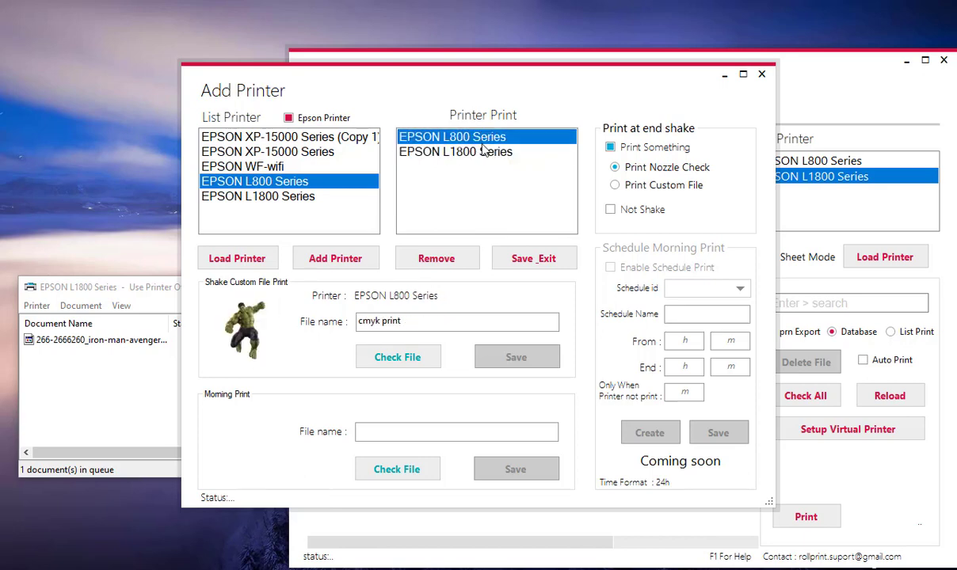
{"action": "left_click", "coordinate": [483, 152]}
{"action": "left_click", "coordinate": [475, 139]}
{"action": "left_click", "coordinate": [487, 153]}
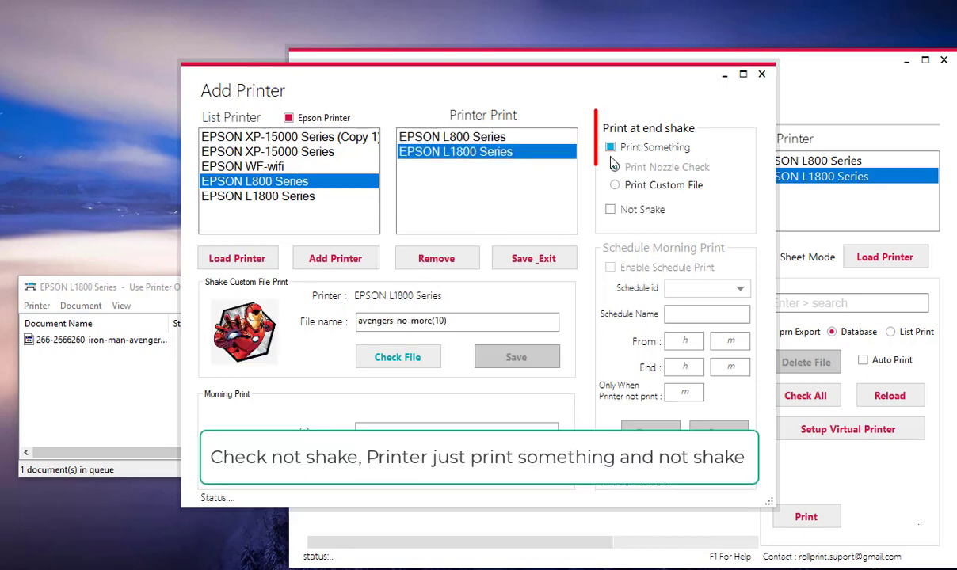
Enable Not Shake for the EPSON L800 Series, keeping Print Something with Print Nozzle Check at the end of the shake
{"action": "left_click", "coordinate": [475, 138]}
{"action": "left_click", "coordinate": [609, 209]}
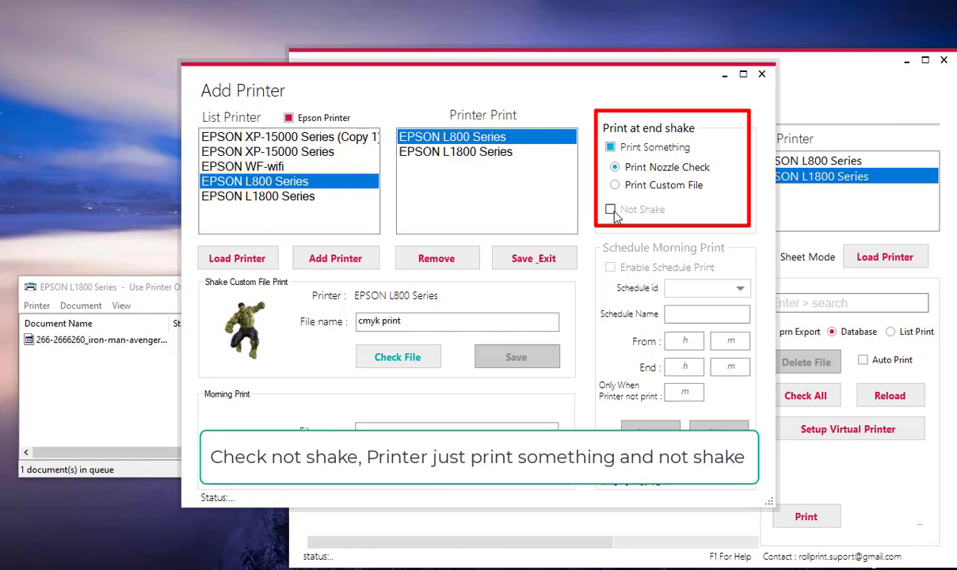
{"action": "left_click", "coordinate": [616, 168]}
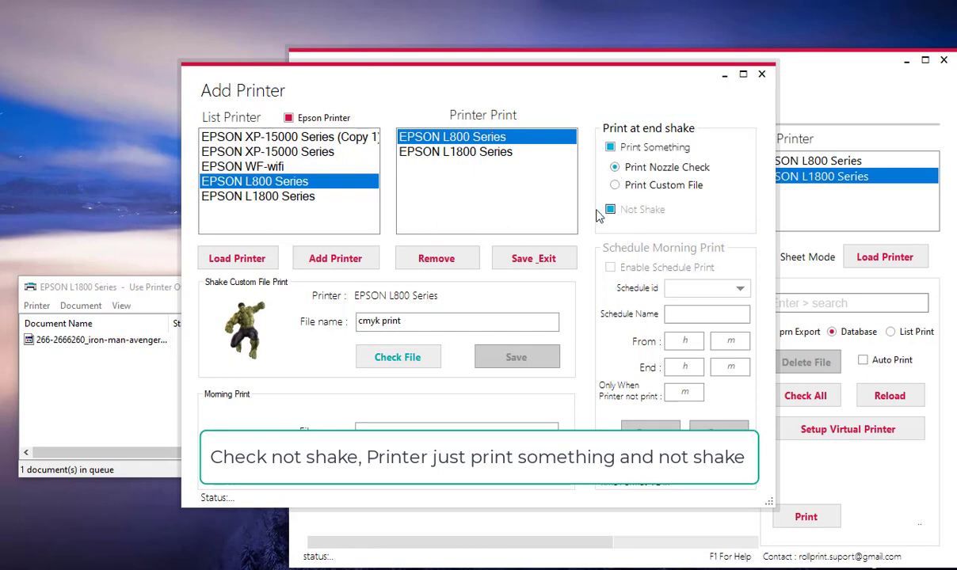
{"action": "left_click", "coordinate": [610, 147]}
{"action": "left_click", "coordinate": [610, 146]}
Compare the end-of-shake options of the two printers, then save the printer setup and exit it
{"action": "left_click", "coordinate": [489, 151]}
{"action": "left_click", "coordinate": [487, 138]}
{"action": "left_click", "coordinate": [491, 152]}
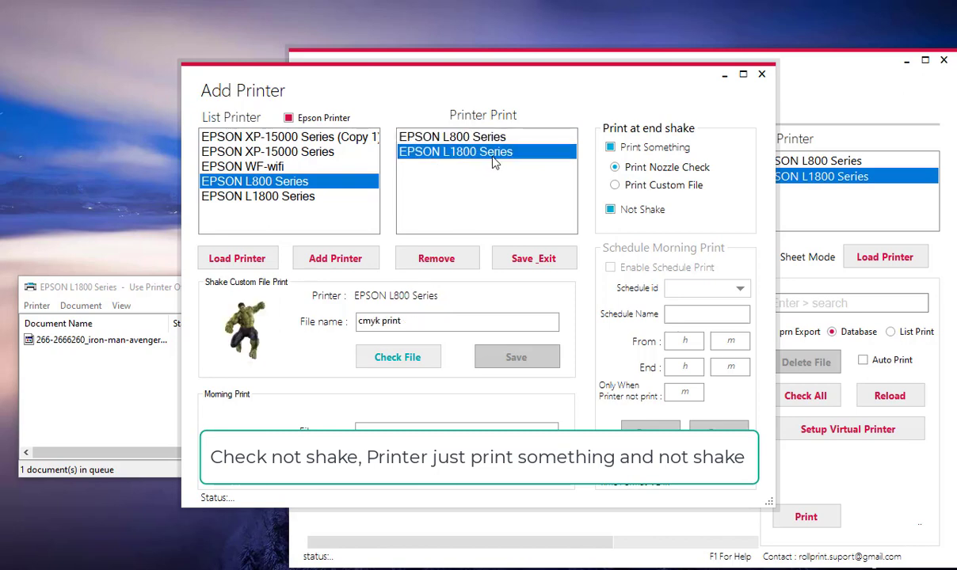
{"action": "left_click", "coordinate": [487, 138]}
{"action": "left_click", "coordinate": [497, 155]}
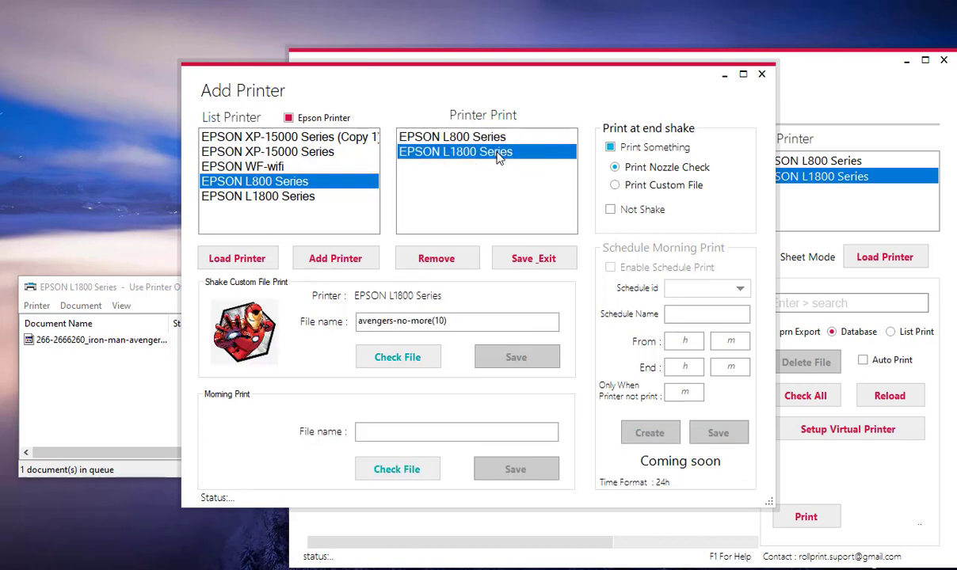
{"action": "left_click", "coordinate": [487, 138]}
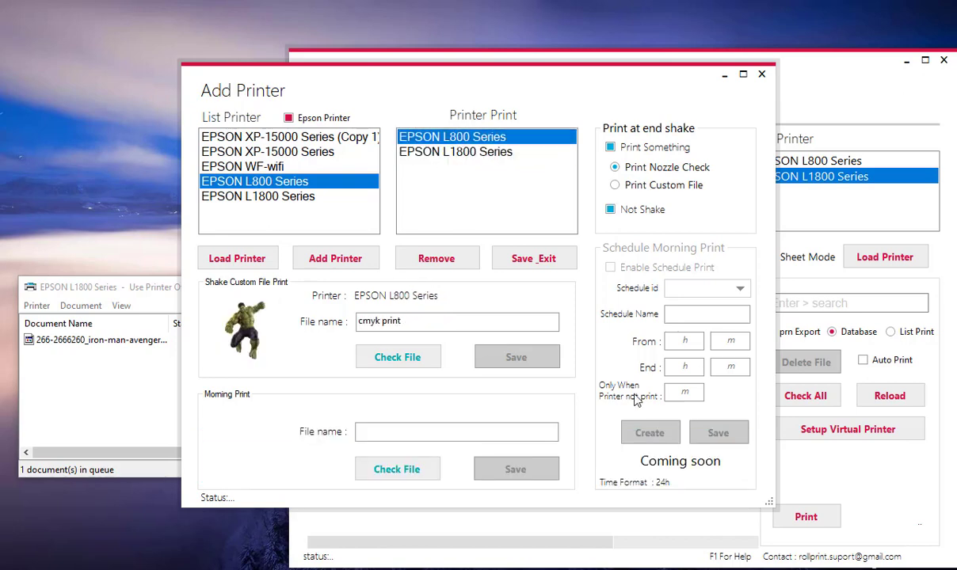
{"action": "left_click", "coordinate": [533, 258]}
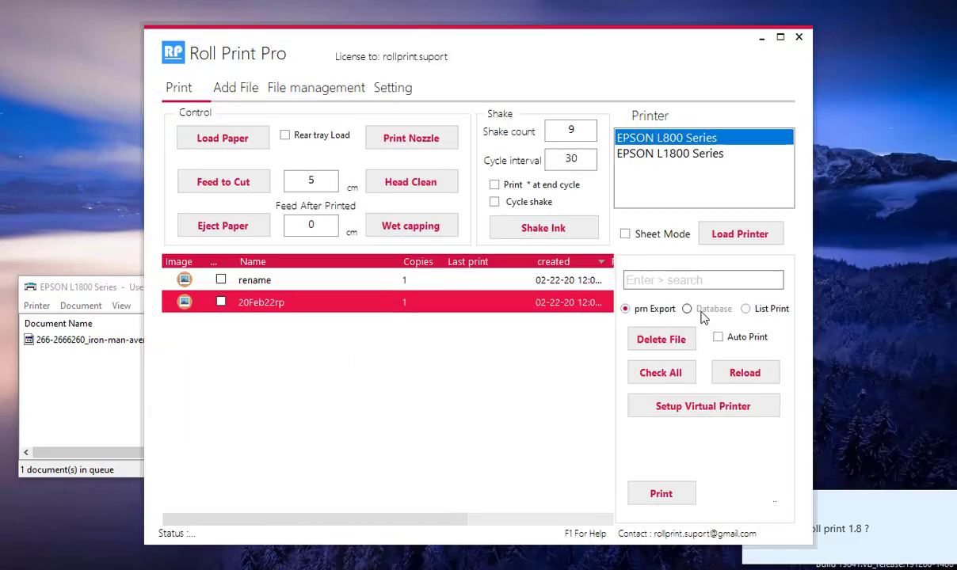
Show the database print files, then search for the Default group's files in file management
{"action": "left_click", "coordinate": [698, 310]}
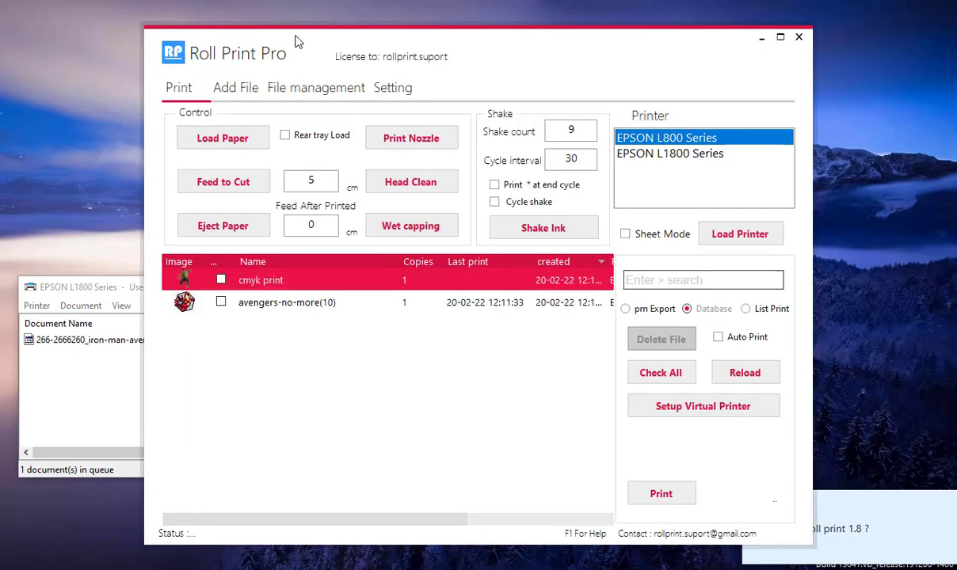
{"action": "left_click", "coordinate": [324, 88]}
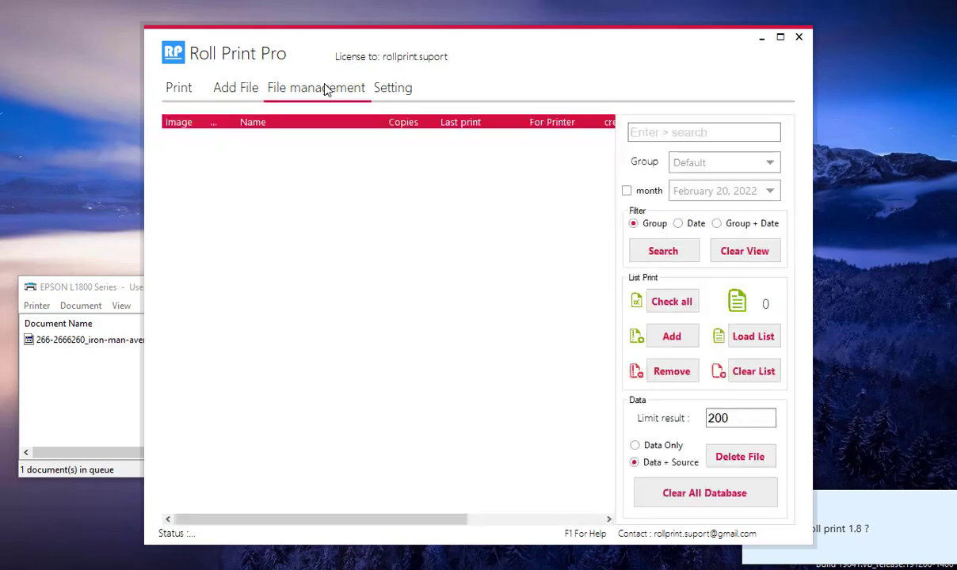
{"action": "left_click", "coordinate": [665, 249]}
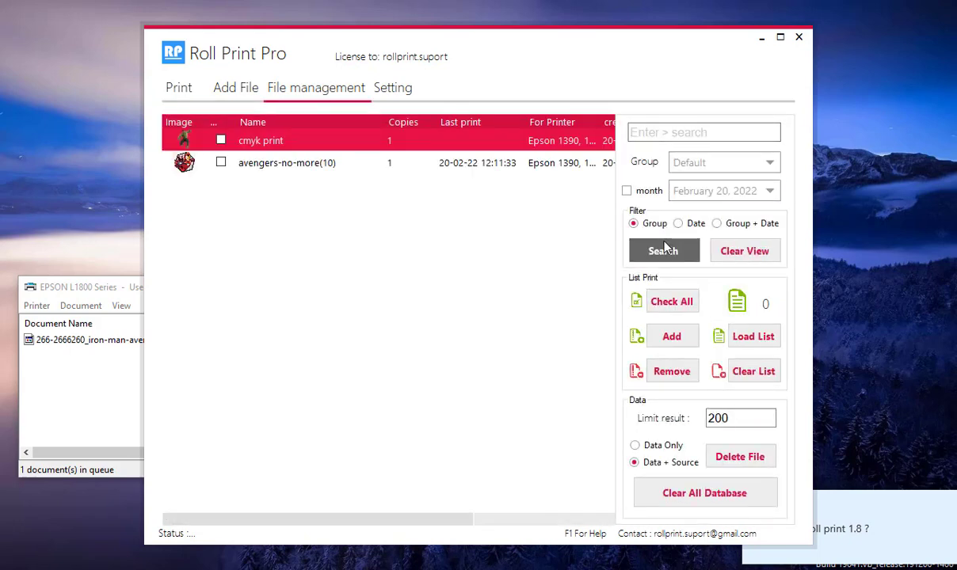
Mark the "cmyk print" file in file management and add it to the print list
{"action": "left_click", "coordinate": [310, 162]}
{"action": "left_click", "coordinate": [312, 142]}
{"action": "left_click", "coordinate": [323, 164]}
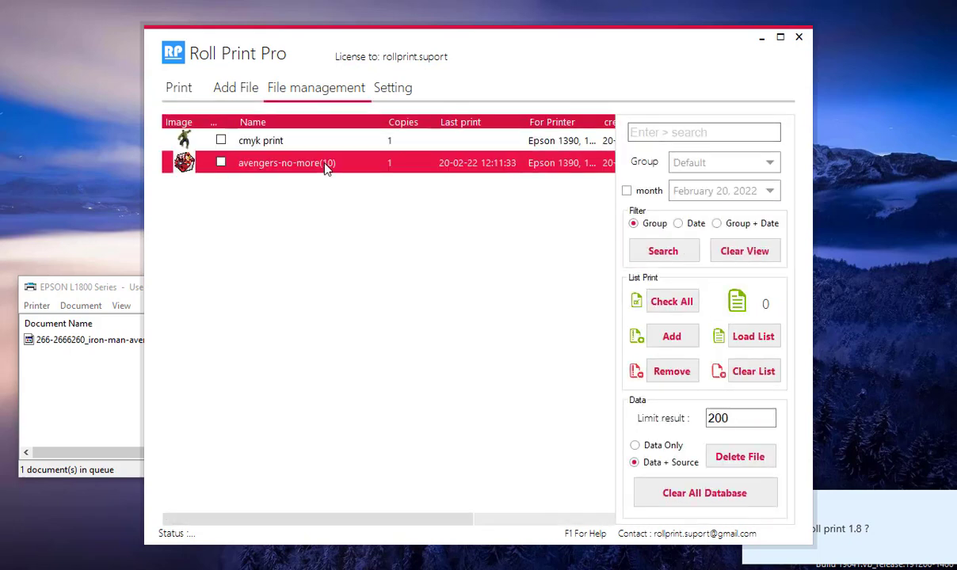
{"action": "left_click", "coordinate": [271, 146]}
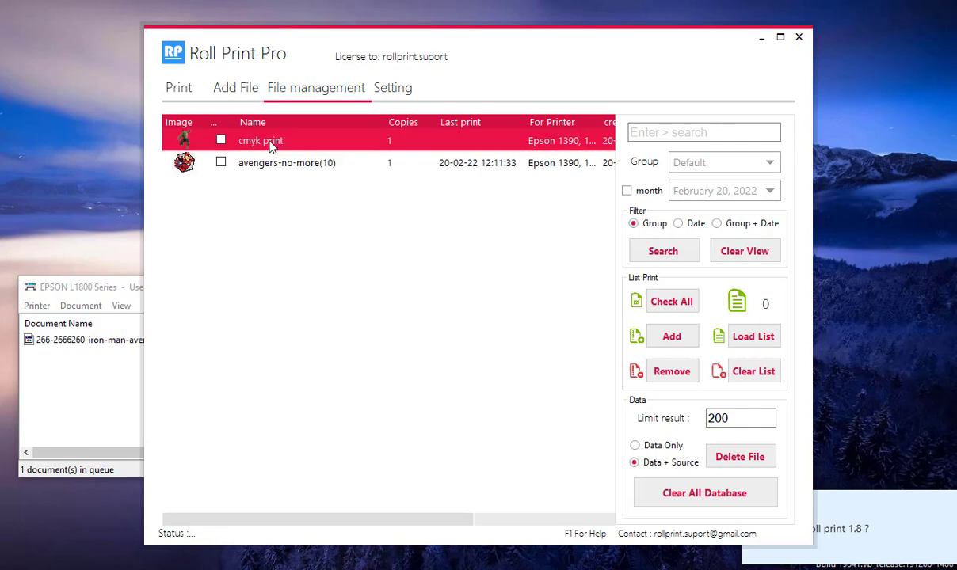
{"action": "left_click", "coordinate": [221, 141]}
{"action": "left_click", "coordinate": [671, 337]}
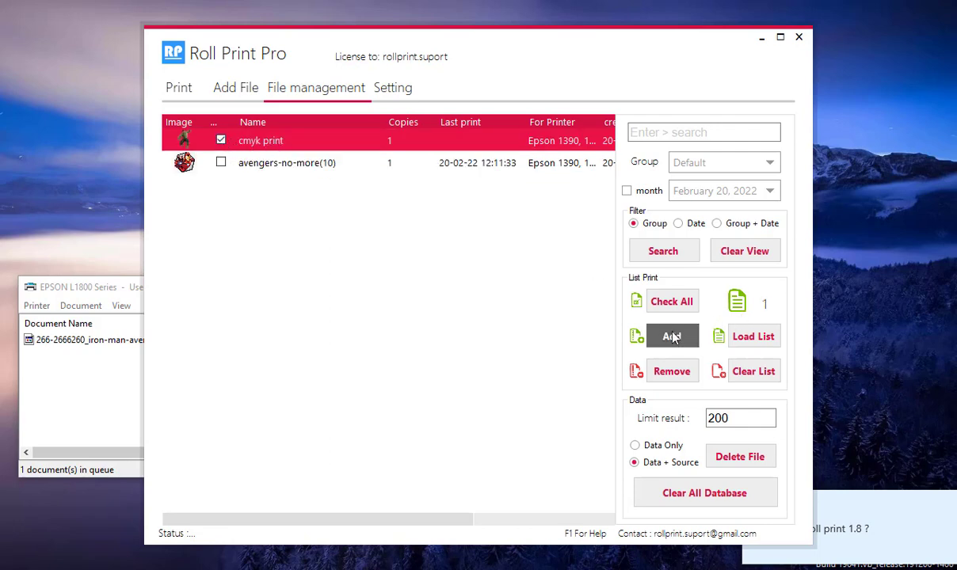
Load the print list in file management and mark all of its files
{"action": "left_click", "coordinate": [758, 337]}
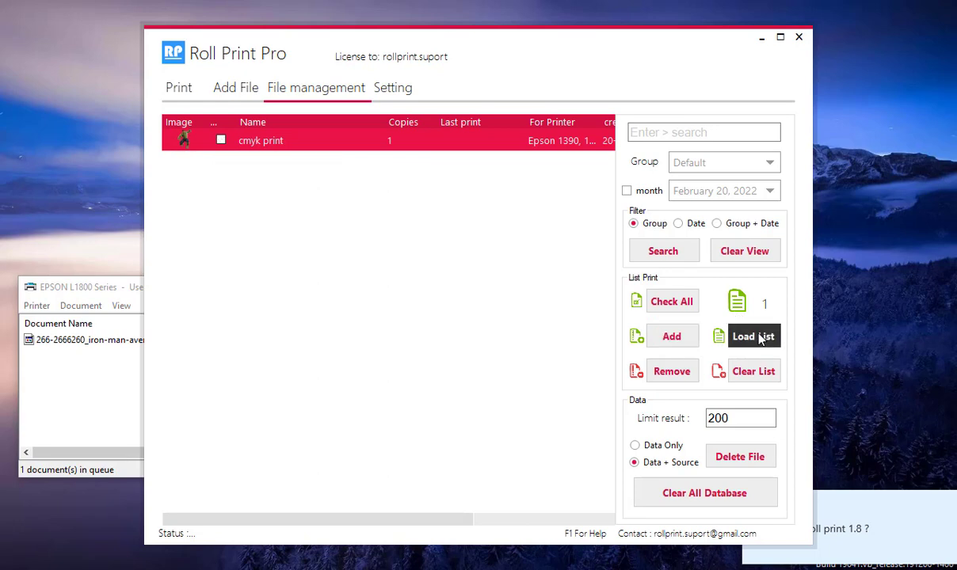
{"action": "left_click", "coordinate": [673, 304]}
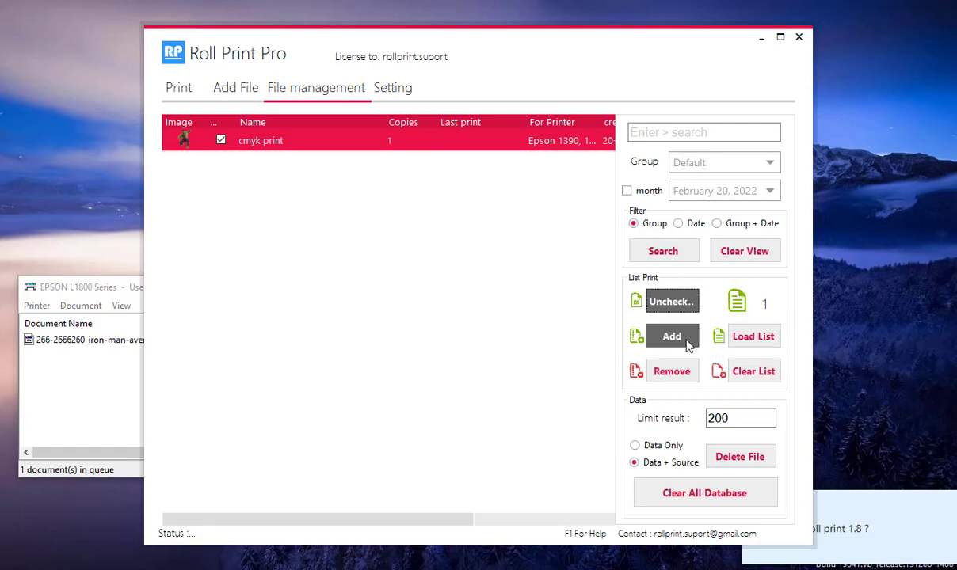
Search the Default group's files and mark "avengers-no-more(10)", then load the print list again
{"action": "left_click", "coordinate": [665, 267]}
{"action": "left_click", "coordinate": [220, 162]}
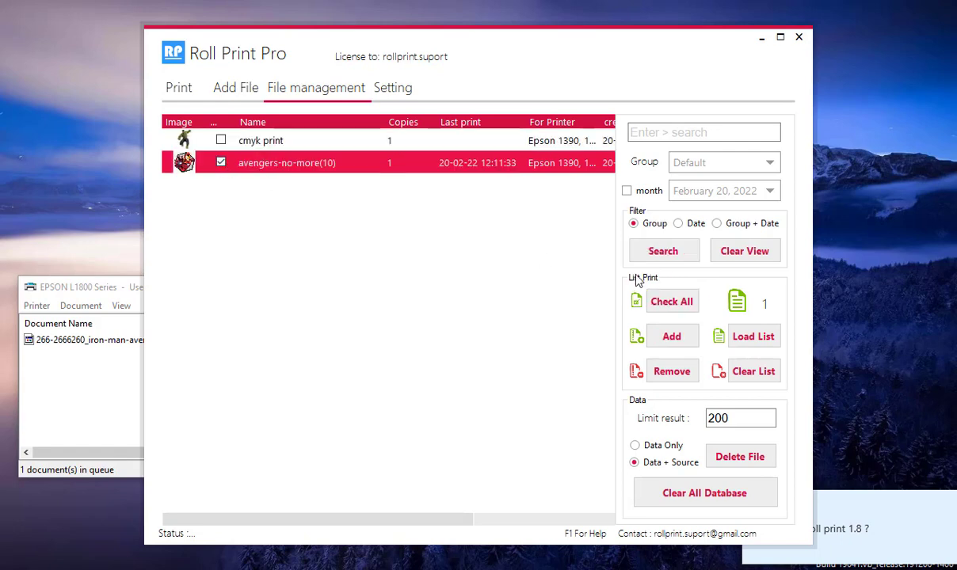
{"action": "left_click", "coordinate": [671, 301]}
{"action": "left_click", "coordinate": [673, 338]}
{"action": "left_click", "coordinate": [756, 336]}
{"action": "left_click", "coordinate": [673, 372]}
Show the print list on the Print page, mark "cmyk print" and print it on the EPSON L800 Series
{"action": "left_click", "coordinate": [180, 88]}
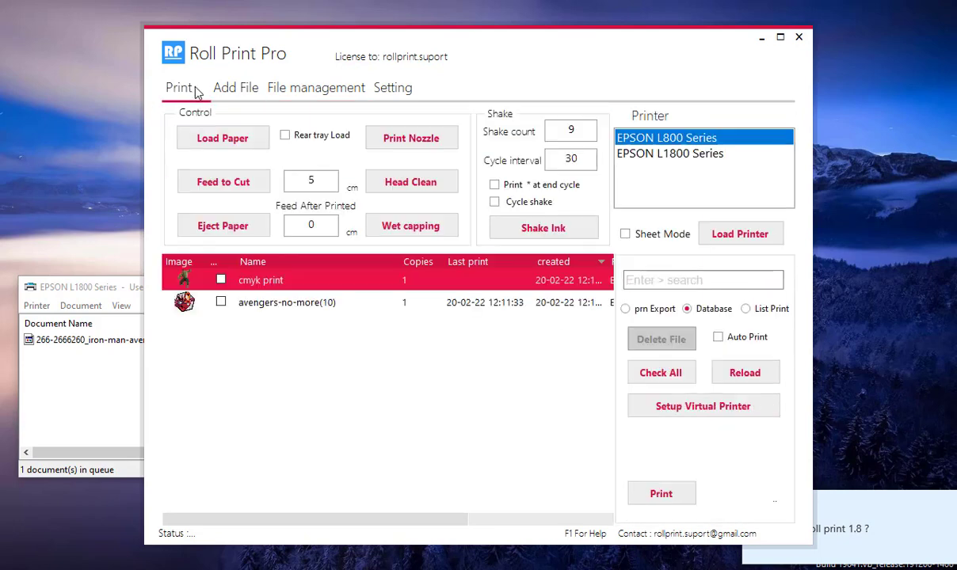
{"action": "left_click", "coordinate": [747, 310]}
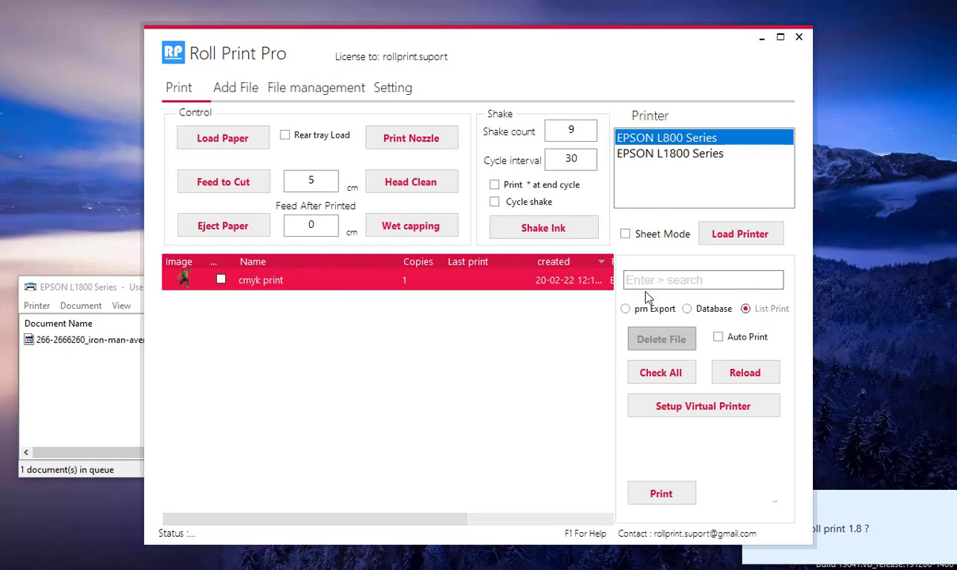
{"action": "left_click", "coordinate": [221, 279]}
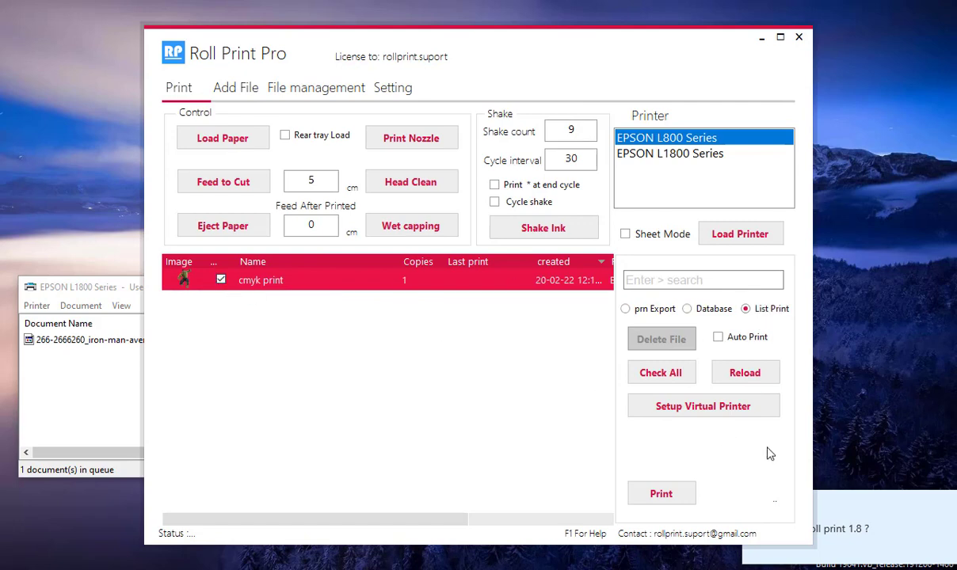
{"action": "left_click", "coordinate": [661, 494]}
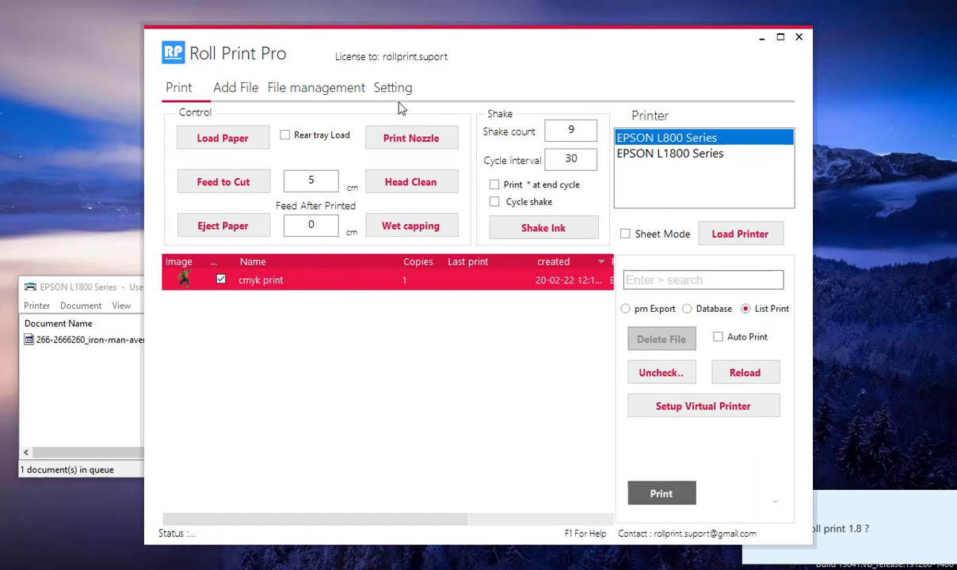
Delete "avengers-no-more(10)" from the Default group's files with the Data + Source option, then repeat the search
{"action": "left_click", "coordinate": [235, 91]}
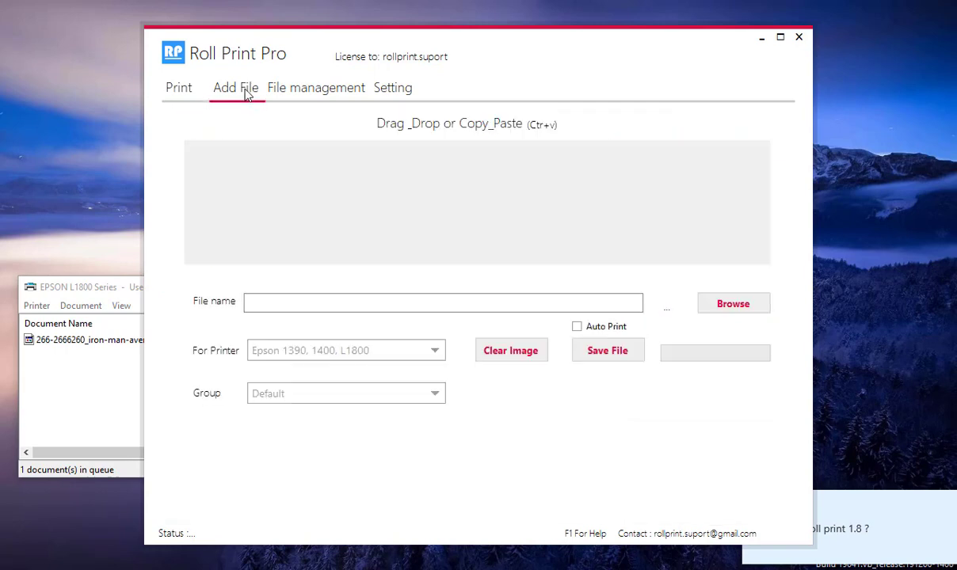
{"action": "left_click", "coordinate": [300, 91]}
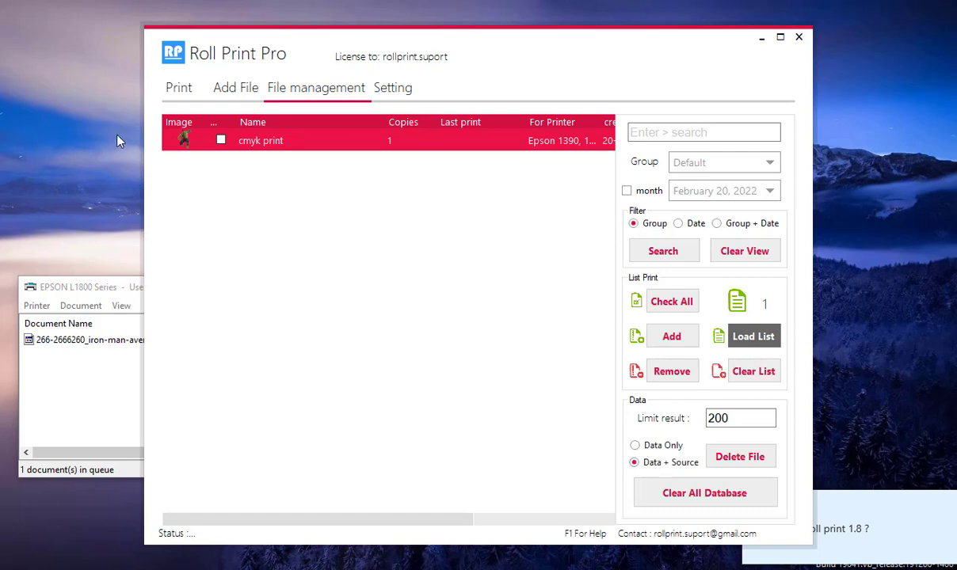
{"action": "left_click", "coordinate": [676, 251]}
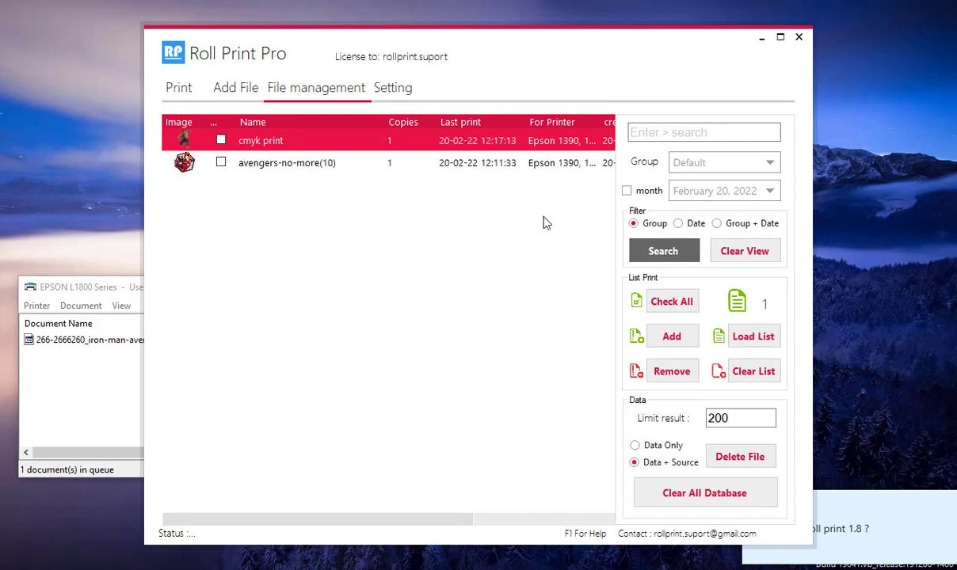
{"action": "left_click", "coordinate": [221, 167]}
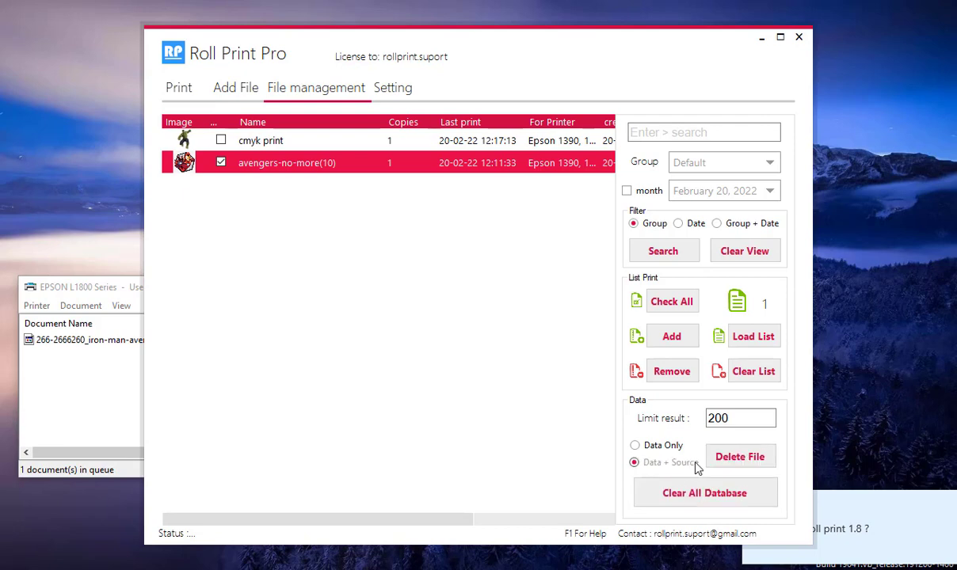
{"action": "left_click", "coordinate": [730, 459]}
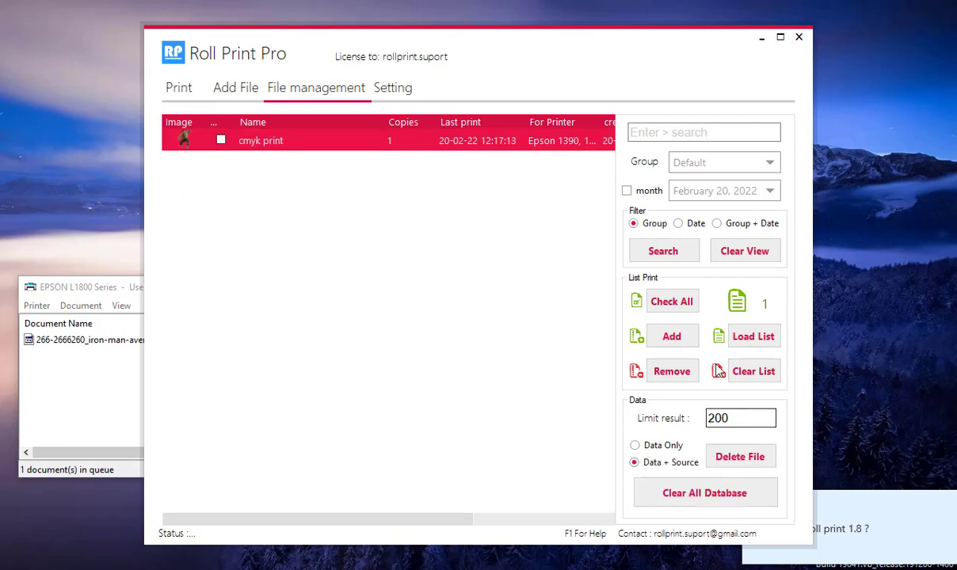
{"action": "left_click", "coordinate": [678, 261]}
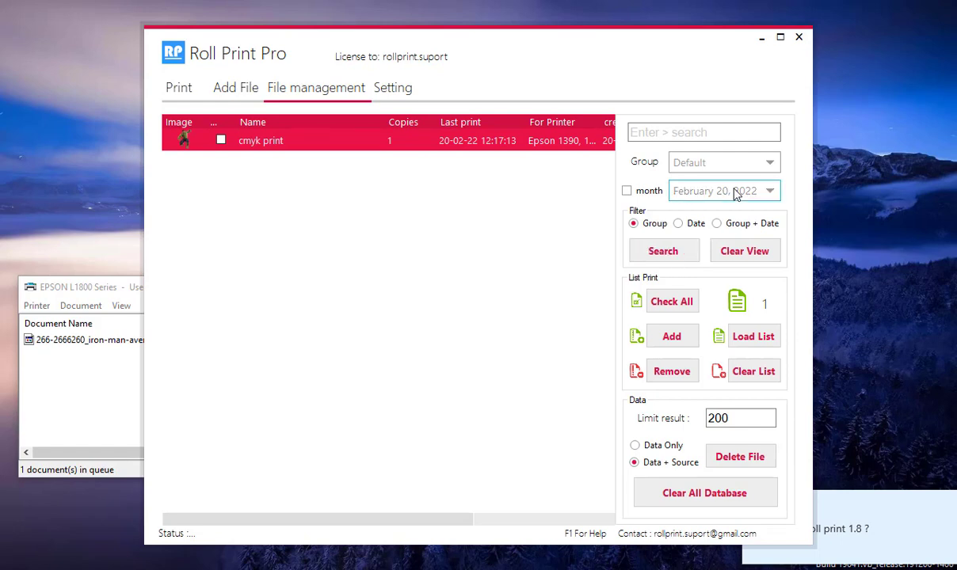
Search the files by the date February 20, 2022, then search again for the whole month
{"action": "left_click", "coordinate": [769, 191]}
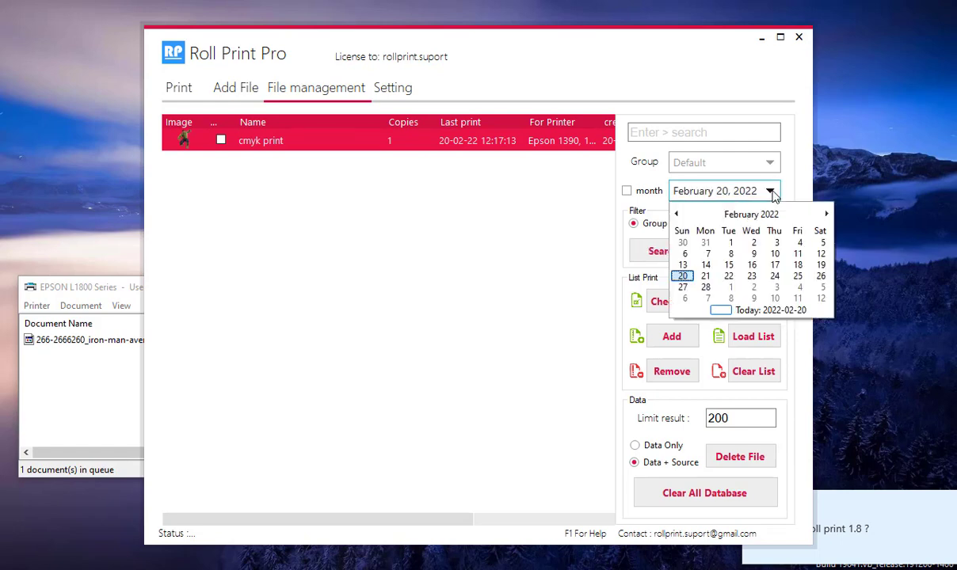
{"action": "left_click", "coordinate": [683, 276]}
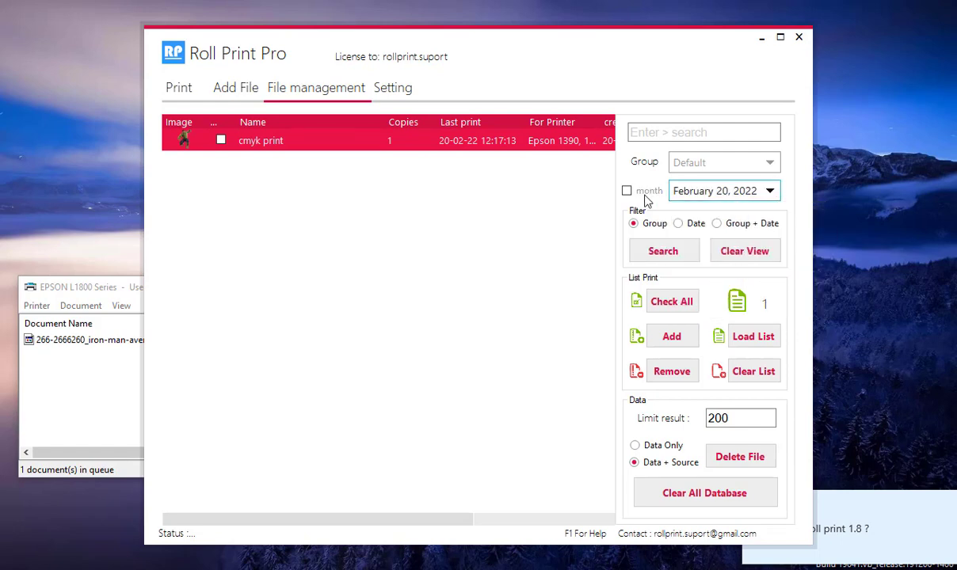
{"action": "left_click", "coordinate": [677, 223]}
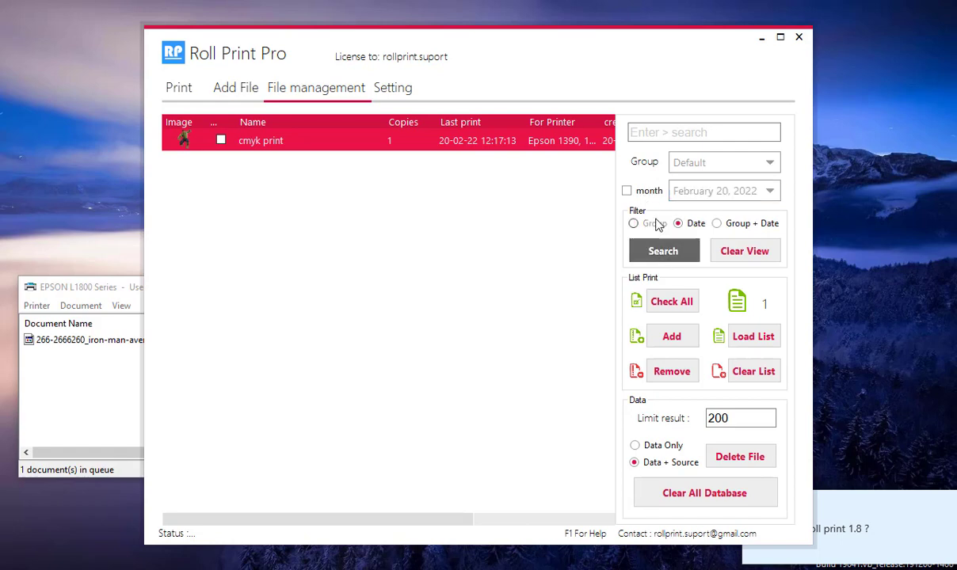
{"action": "left_click", "coordinate": [628, 191]}
{"action": "left_click", "coordinate": [760, 253]}
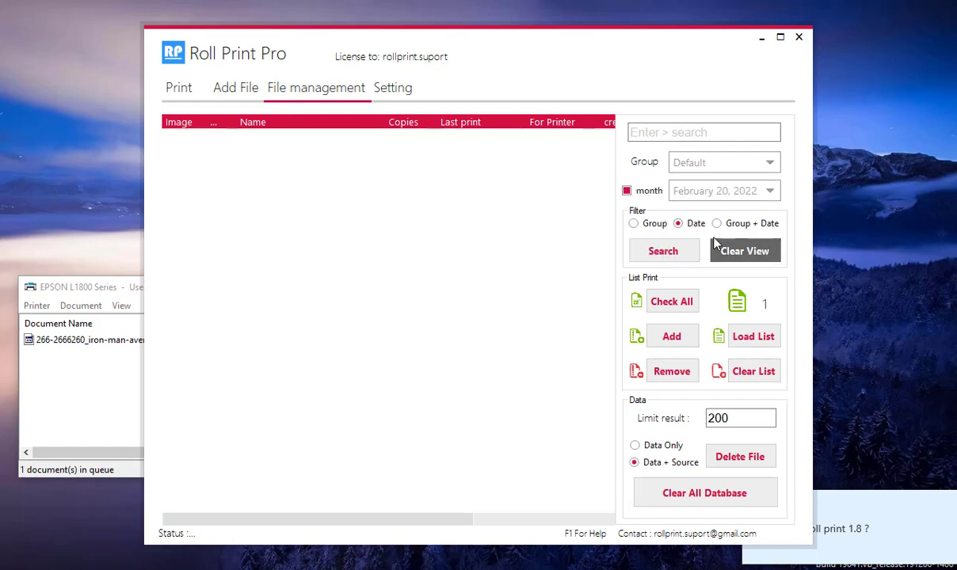
{"action": "left_click", "coordinate": [672, 252]}
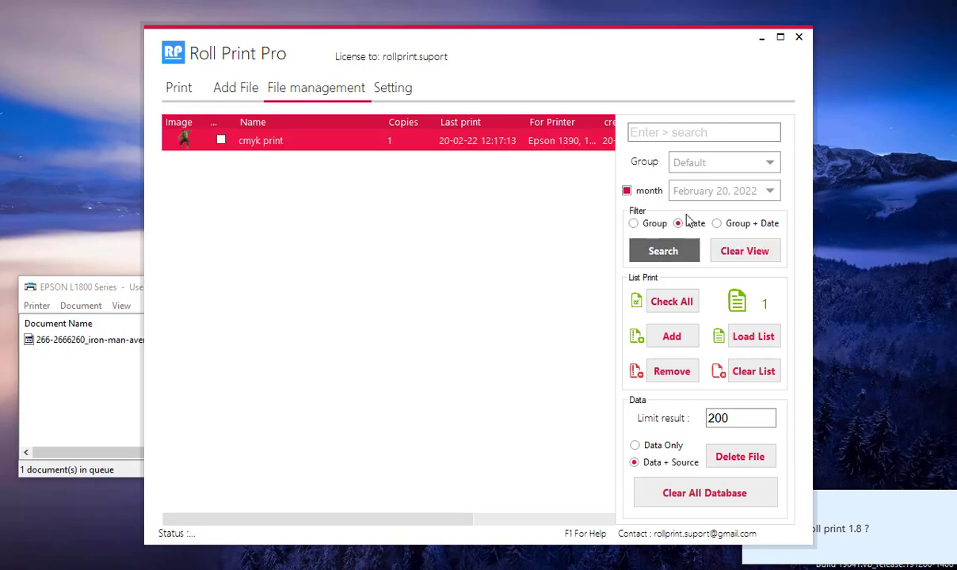
Turn off the month option and repeat the search by Date, by Group and with the Group + Date filter
{"action": "left_click", "coordinate": [651, 192]}
{"action": "left_click", "coordinate": [755, 251]}
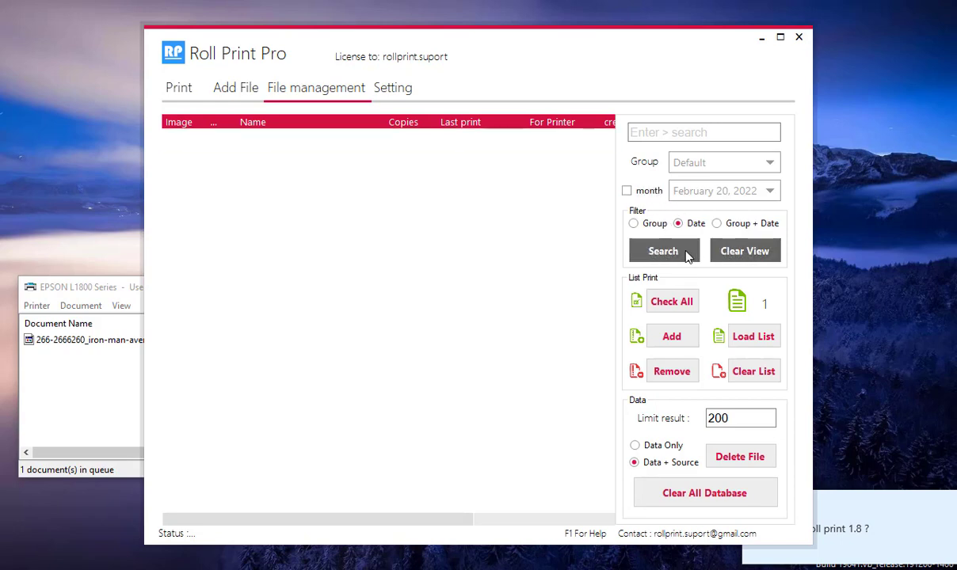
{"action": "left_click", "coordinate": [686, 254]}
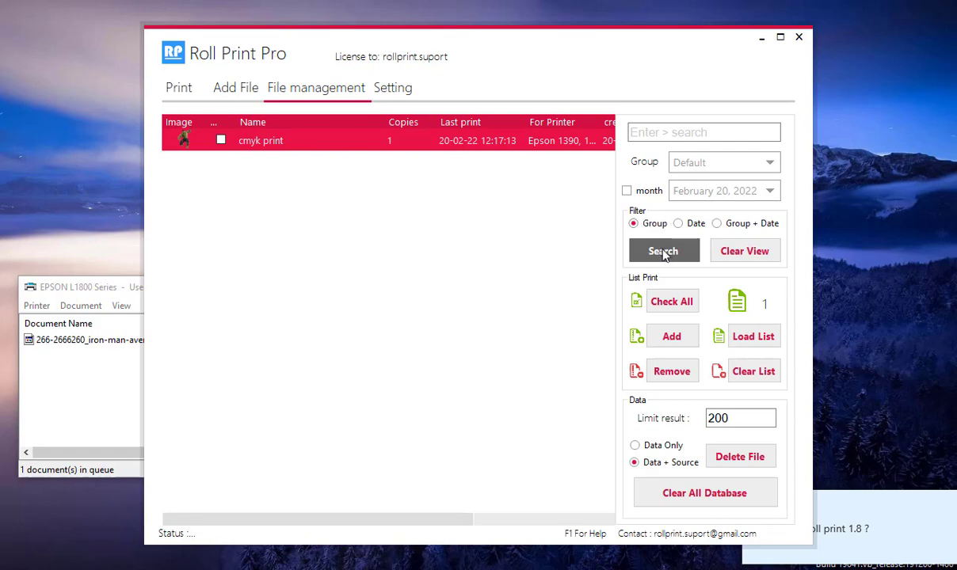
{"action": "left_click", "coordinate": [732, 225]}
{"action": "left_click", "coordinate": [767, 252]}
{"action": "left_click", "coordinate": [696, 252]}
Set the destination folder to the F: drive and accept changing the database folder to F:\Roll File Library
{"action": "left_click", "coordinate": [399, 96]}
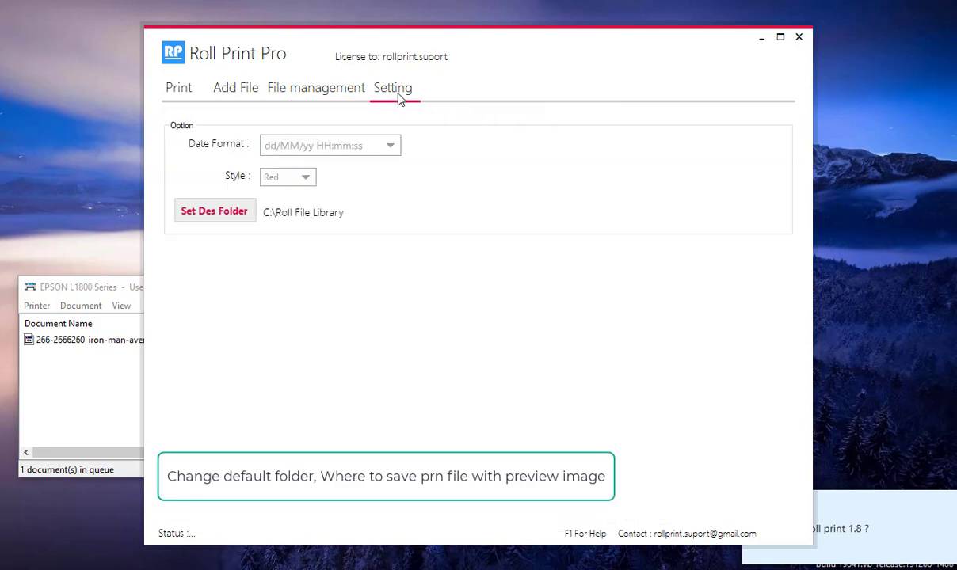
{"action": "left_click", "coordinate": [238, 212]}
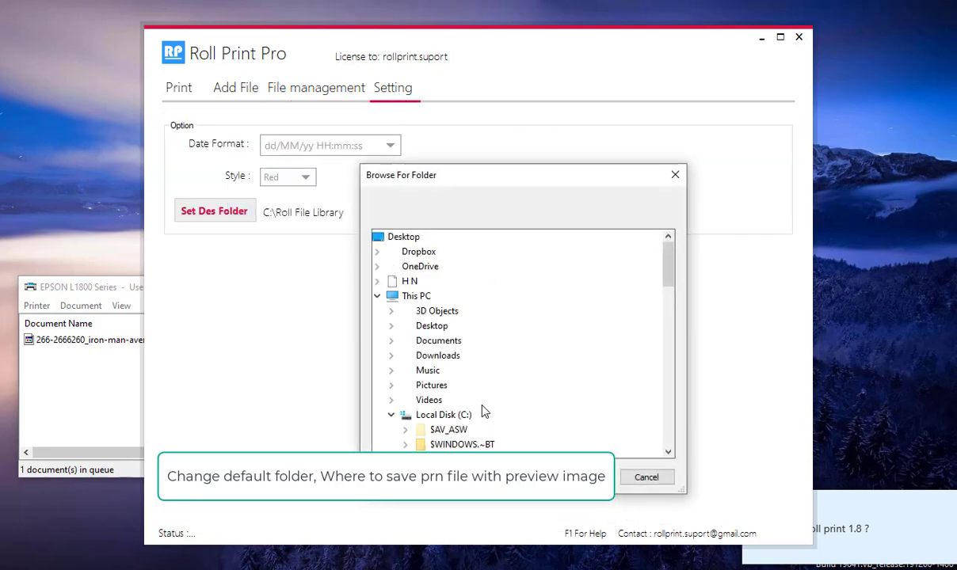
{"action": "scroll", "coordinate": [407, 419], "scroll_direction": "down", "scroll_amount": 1}
{"action": "scroll", "coordinate": [408, 420], "scroll_direction": "down", "scroll_amount": 2}
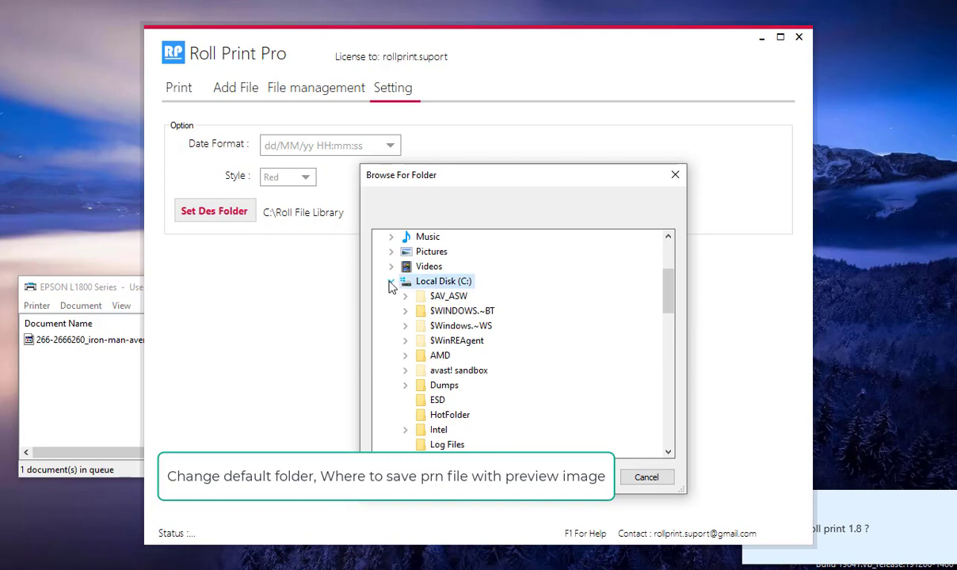
{"action": "scroll", "coordinate": [412, 324], "scroll_direction": "down", "scroll_amount": 6}
{"action": "scroll", "coordinate": [438, 396], "scroll_direction": "down", "scroll_amount": 6}
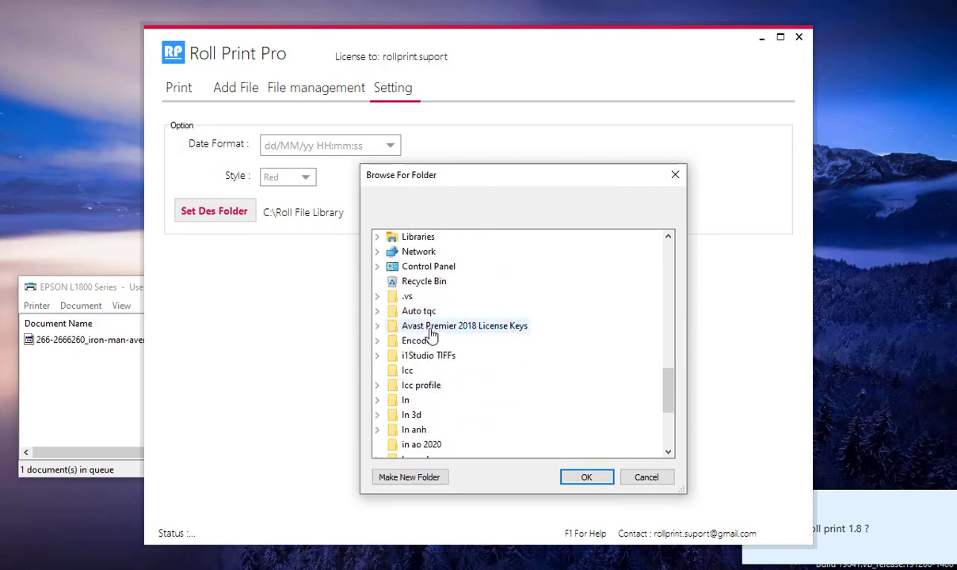
{"action": "scroll", "coordinate": [428, 340], "scroll_direction": "up", "scroll_amount": 3}
{"action": "left_click", "coordinate": [434, 342]}
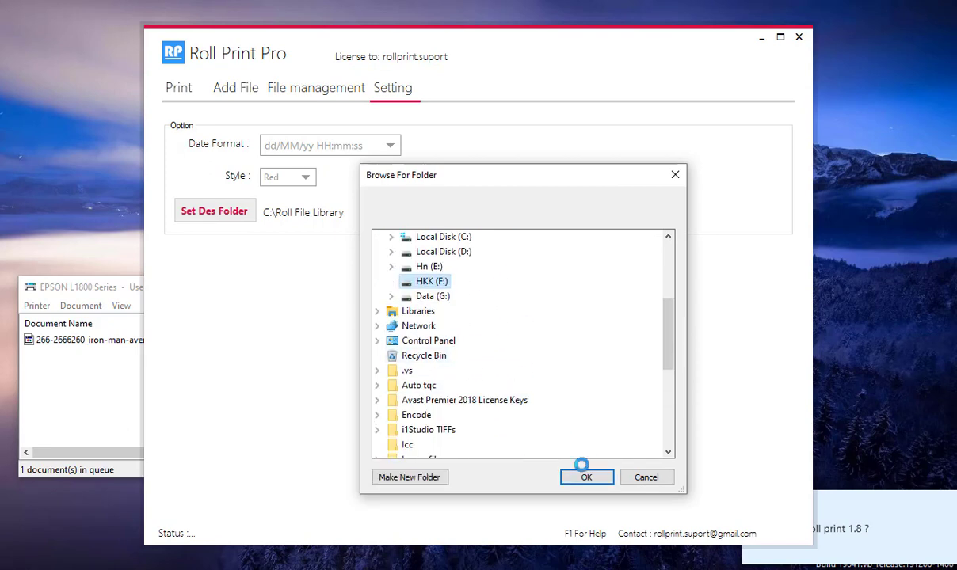
{"action": "left_click", "coordinate": [586, 480]}
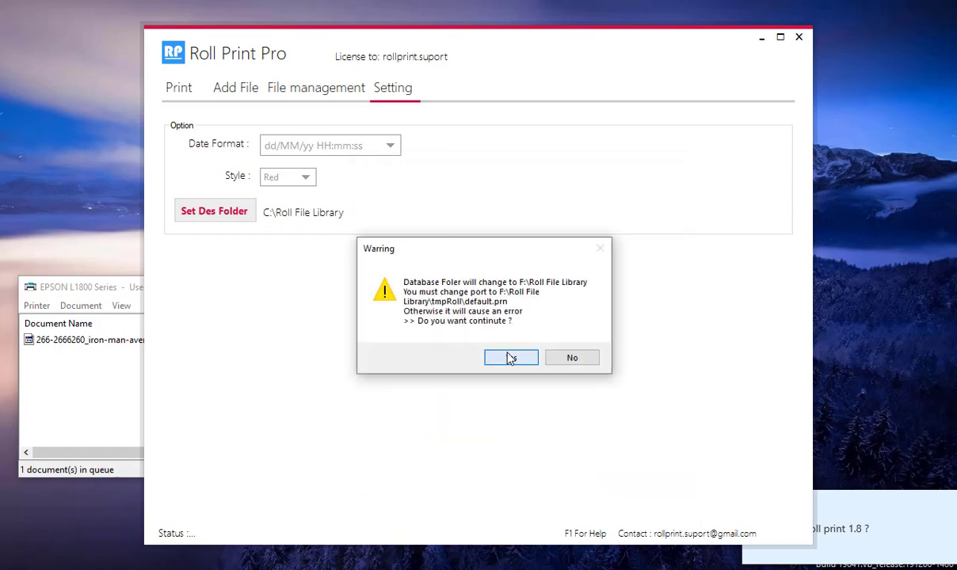
{"action": "left_click", "coordinate": [481, 339]}
Return to the Print page, then switch to Devices and Printers and remove the Roll Print printer
{"action": "left_click", "coordinate": [181, 87]}
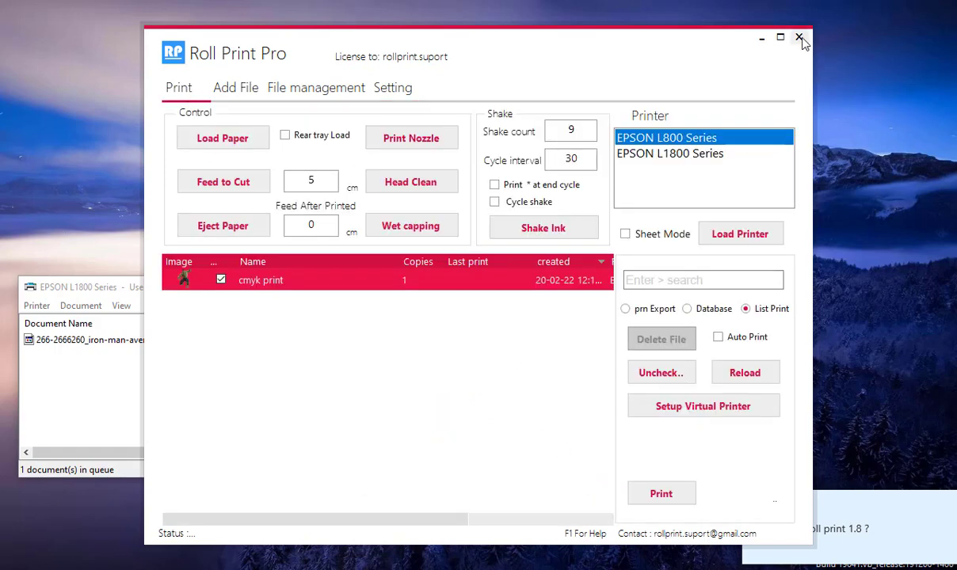
{"action": "left_click", "coordinate": [379, 88]}
{"action": "left_click", "coordinate": [185, 91]}
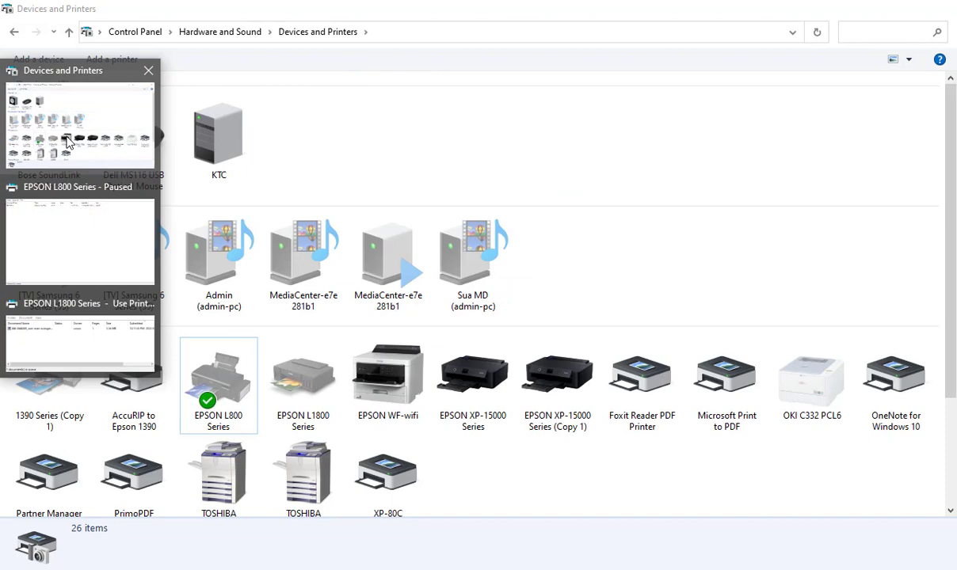
{"action": "left_click", "coordinate": [68, 141]}
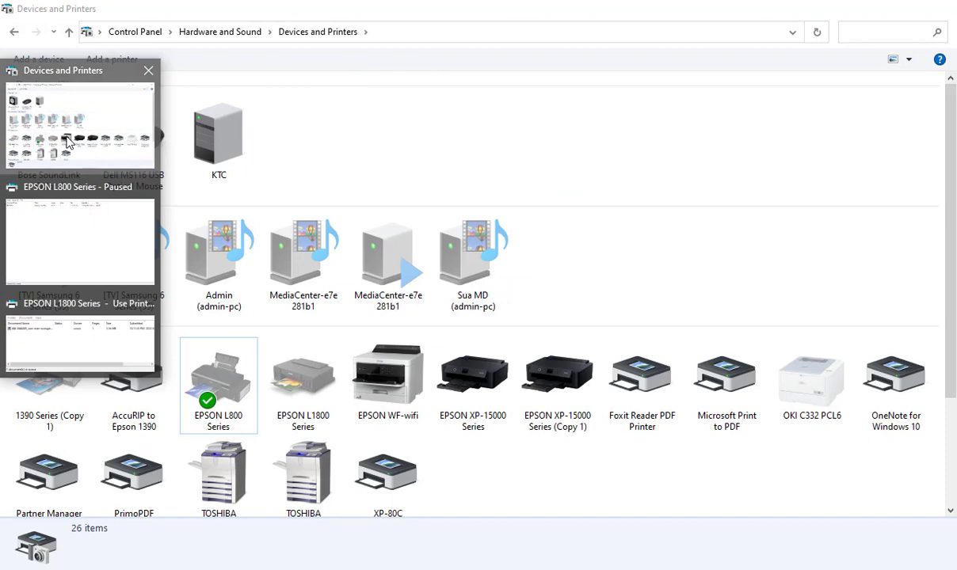
{"action": "left_click", "coordinate": [495, 511]}
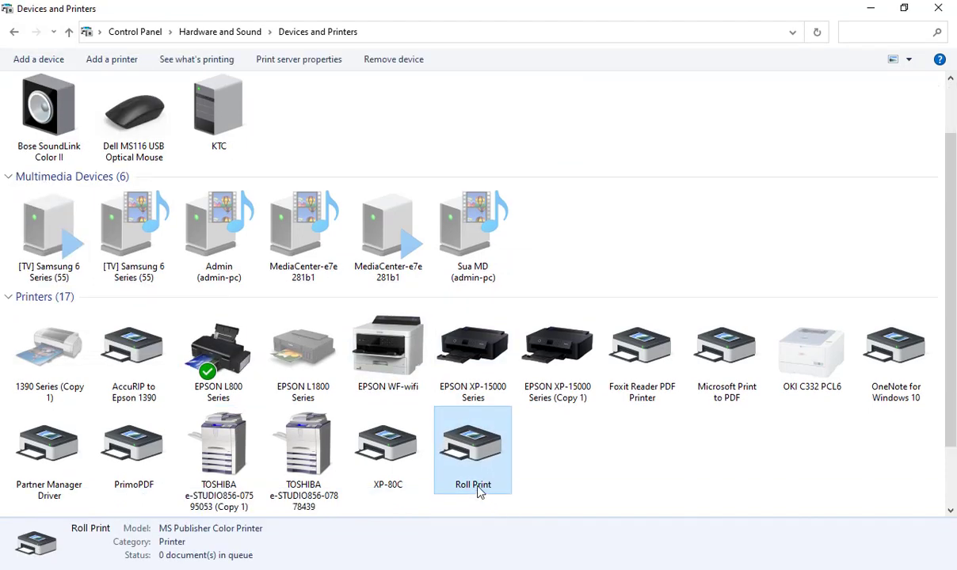
{"action": "right_click", "coordinate": [475, 463]}
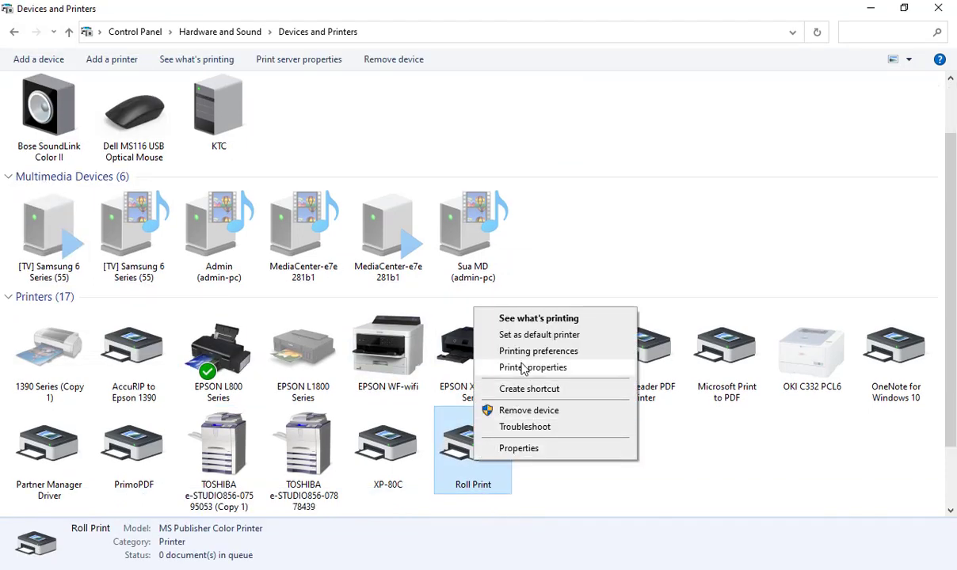
{"action": "left_click", "coordinate": [515, 410]}
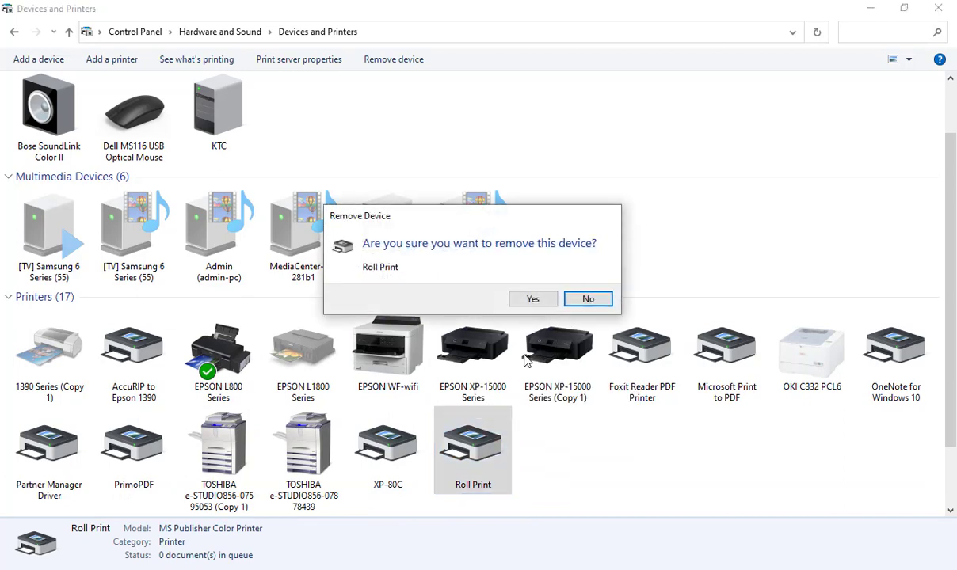
{"action": "left_click", "coordinate": [532, 299]}
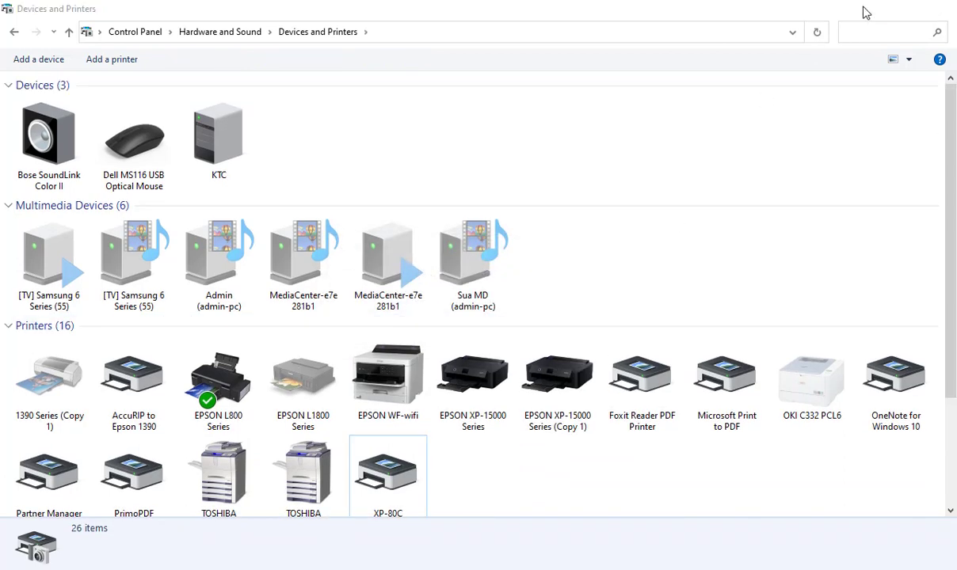
Switch back to Roll Print Pro and set up the virtual printer again
{"action": "left_click", "coordinate": [866, 11]}
{"action": "left_click", "coordinate": [680, 414]}
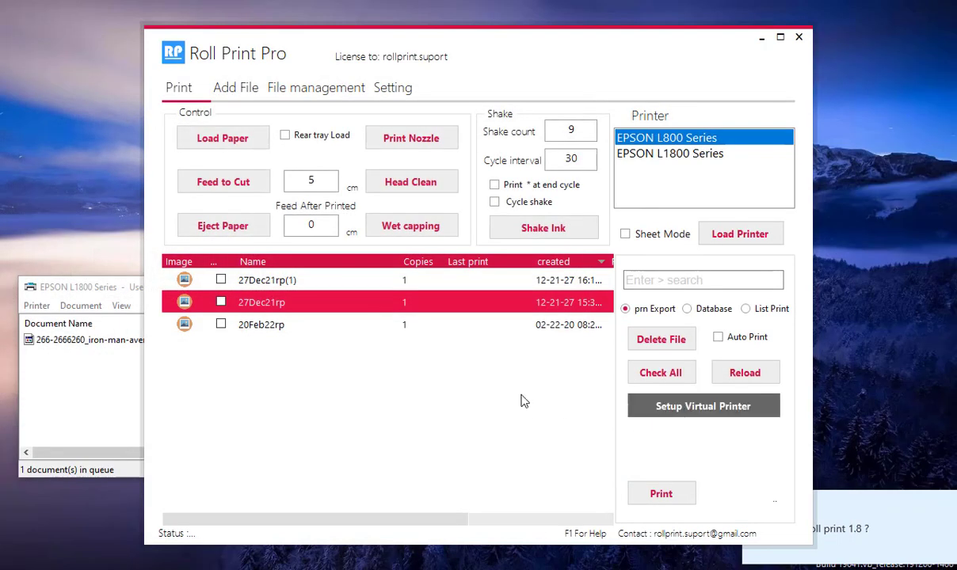
{"action": "left_click", "coordinate": [521, 339]}
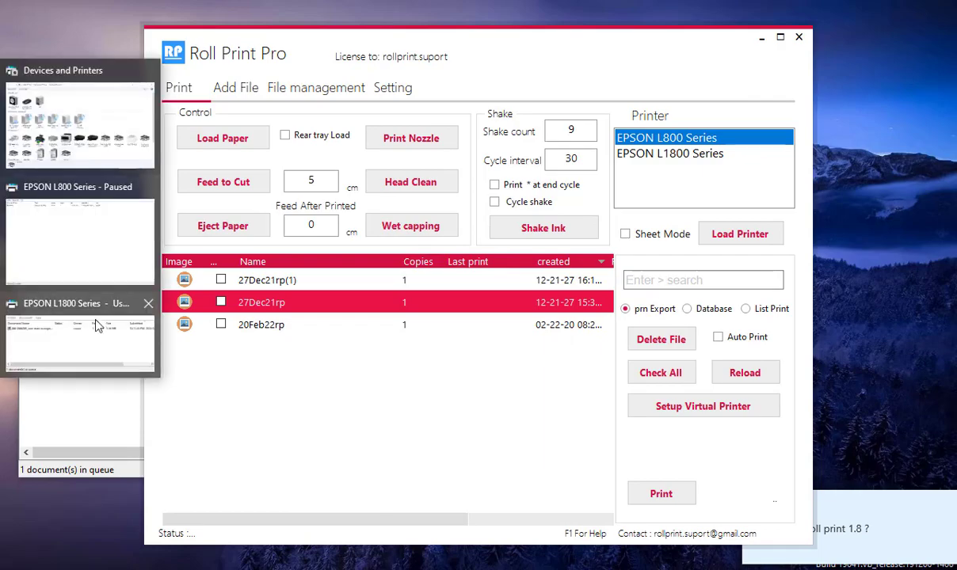
Check the port of the Roll Print printer in its printer properties in Devices and Printers, then return to Roll Print Pro
{"action": "left_click", "coordinate": [71, 119]}
{"action": "left_click", "coordinate": [486, 474]}
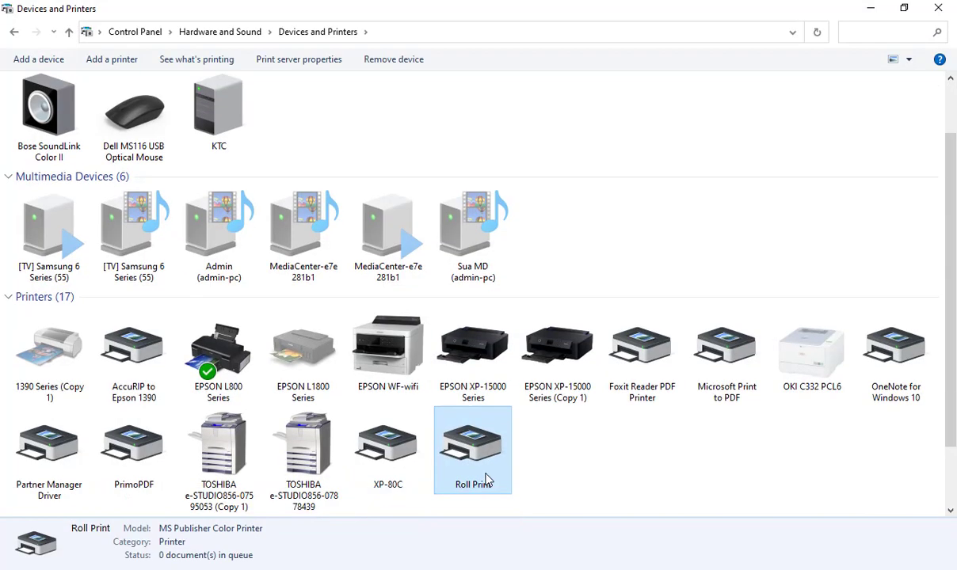
{"action": "right_click", "coordinate": [486, 474]}
{"action": "left_click", "coordinate": [548, 383]}
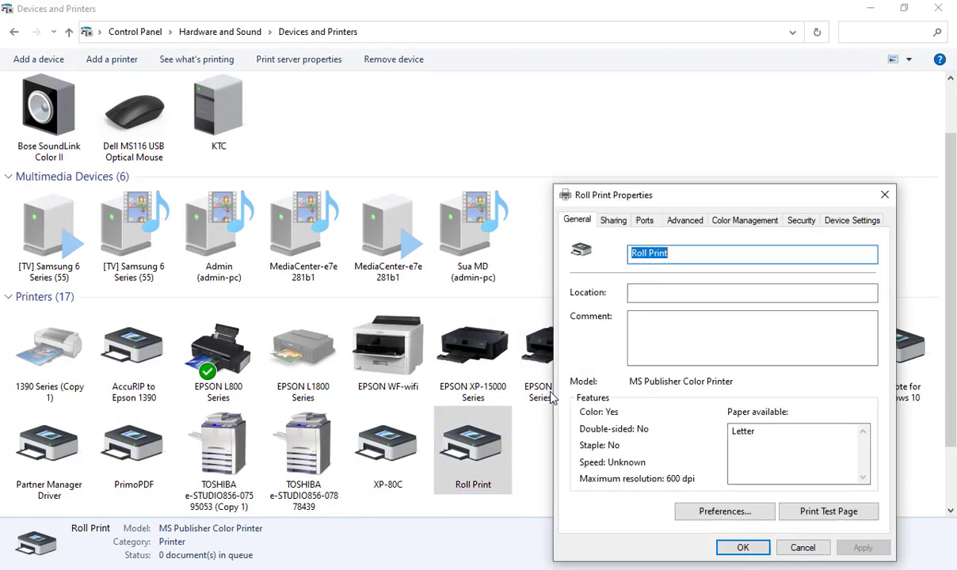
{"action": "left_click", "coordinate": [644, 220]}
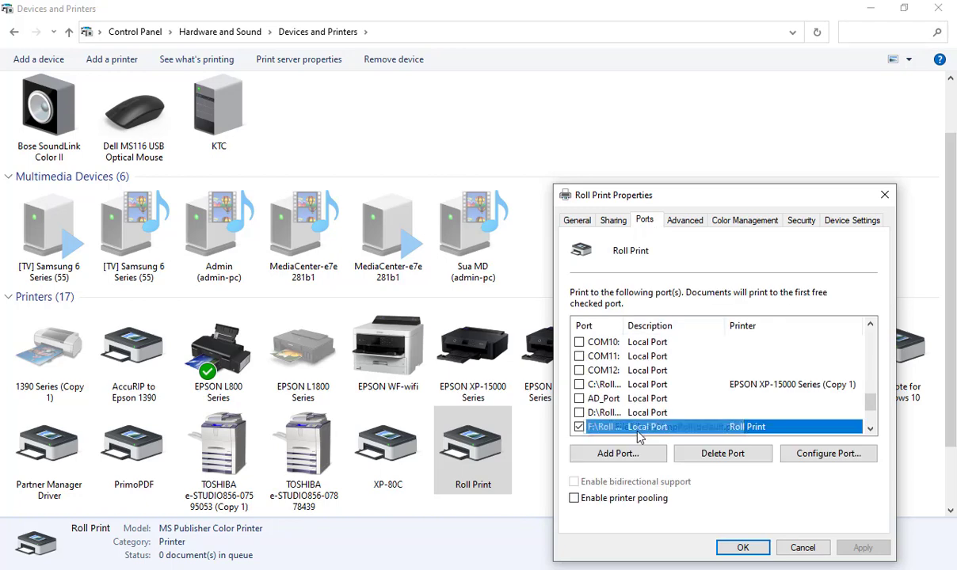
{"action": "left_click", "coordinate": [747, 549]}
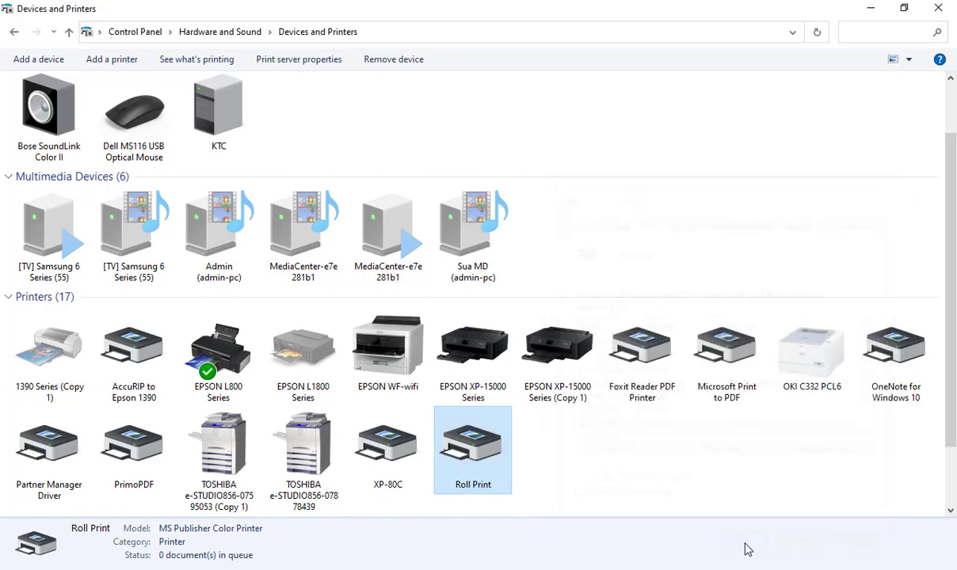
{"action": "left_click", "coordinate": [666, 480]}
{"action": "left_click", "coordinate": [877, 7]}
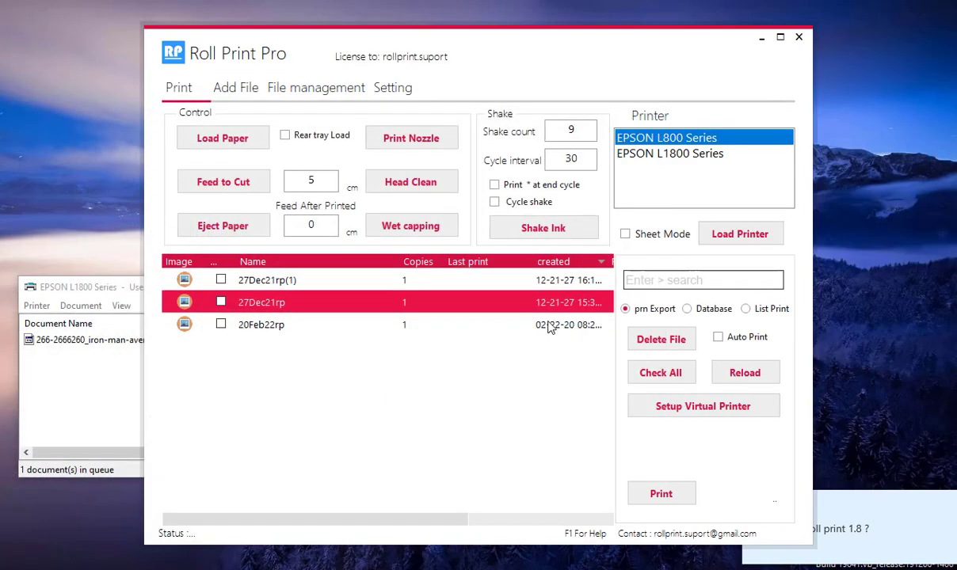